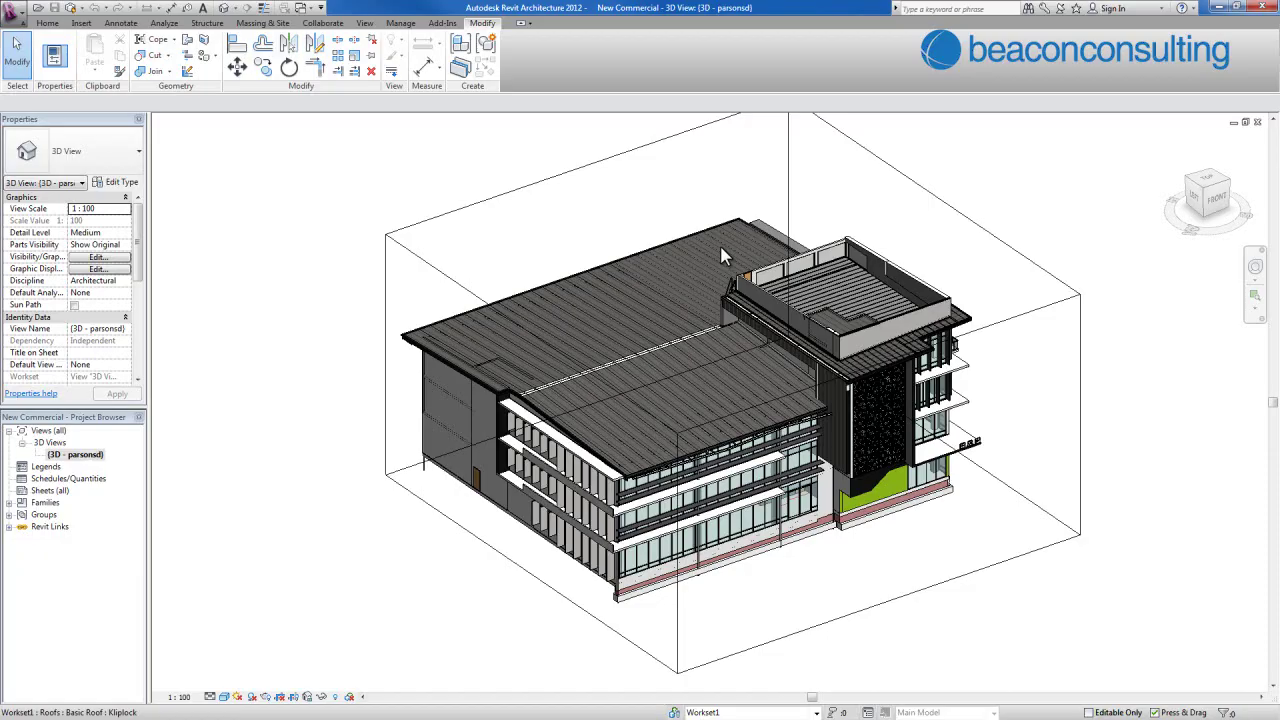
- Select the section box, then bring up the context menu for the (3D - parsonsd) view
{"action": "left_click", "coordinate": [935, 203]}
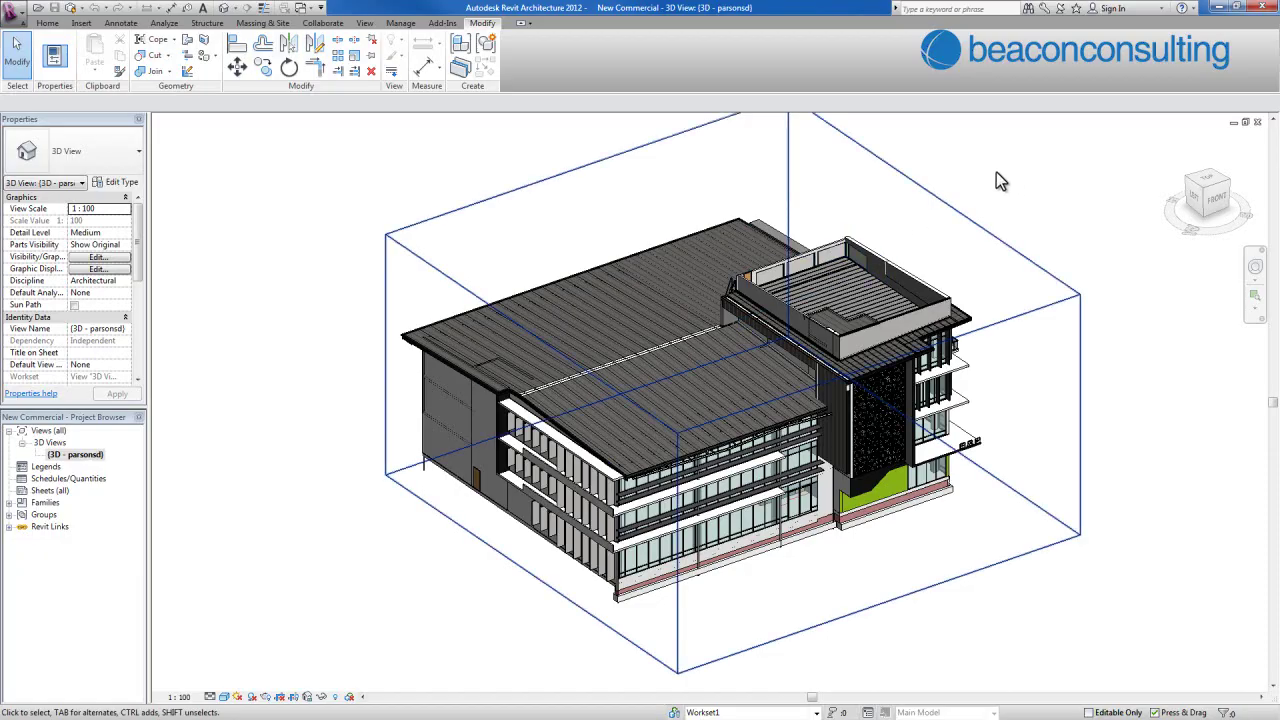
{"action": "right_click", "coordinate": [79, 458]}
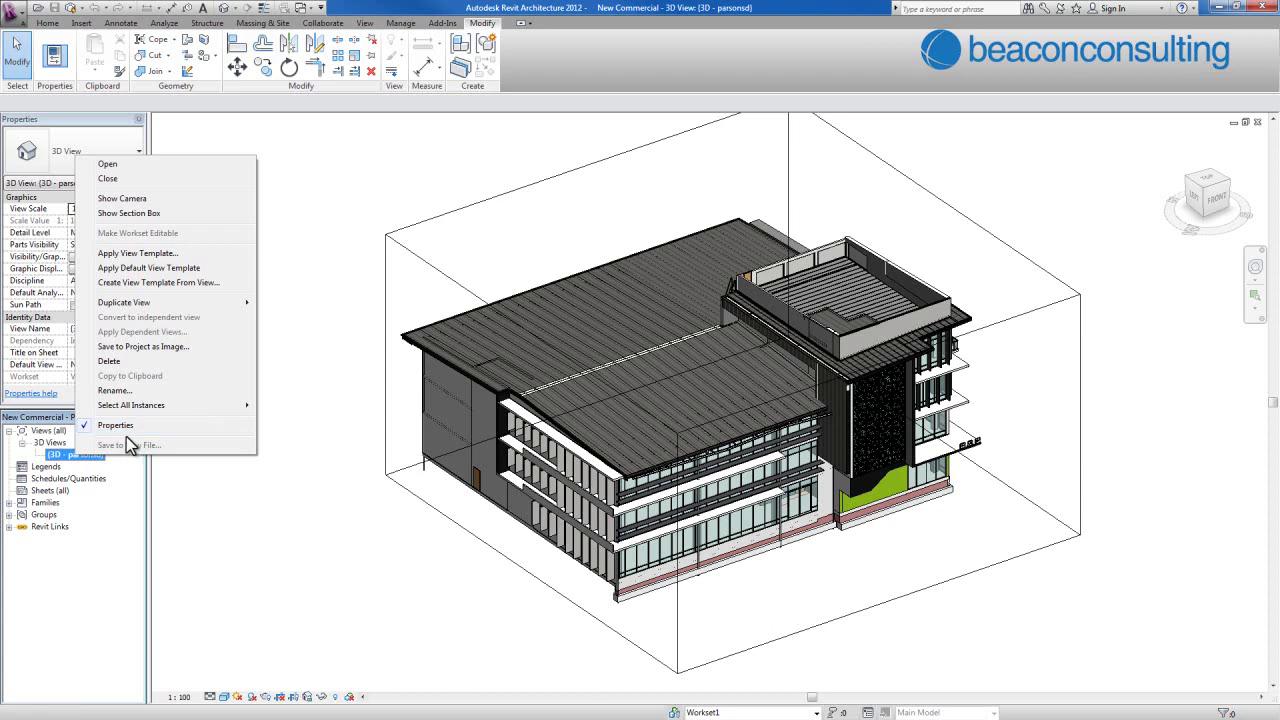
- Duplicate the (3D - parsonsd) 3D view as an independent copy
{"action": "left_click", "coordinate": [55, 455]}
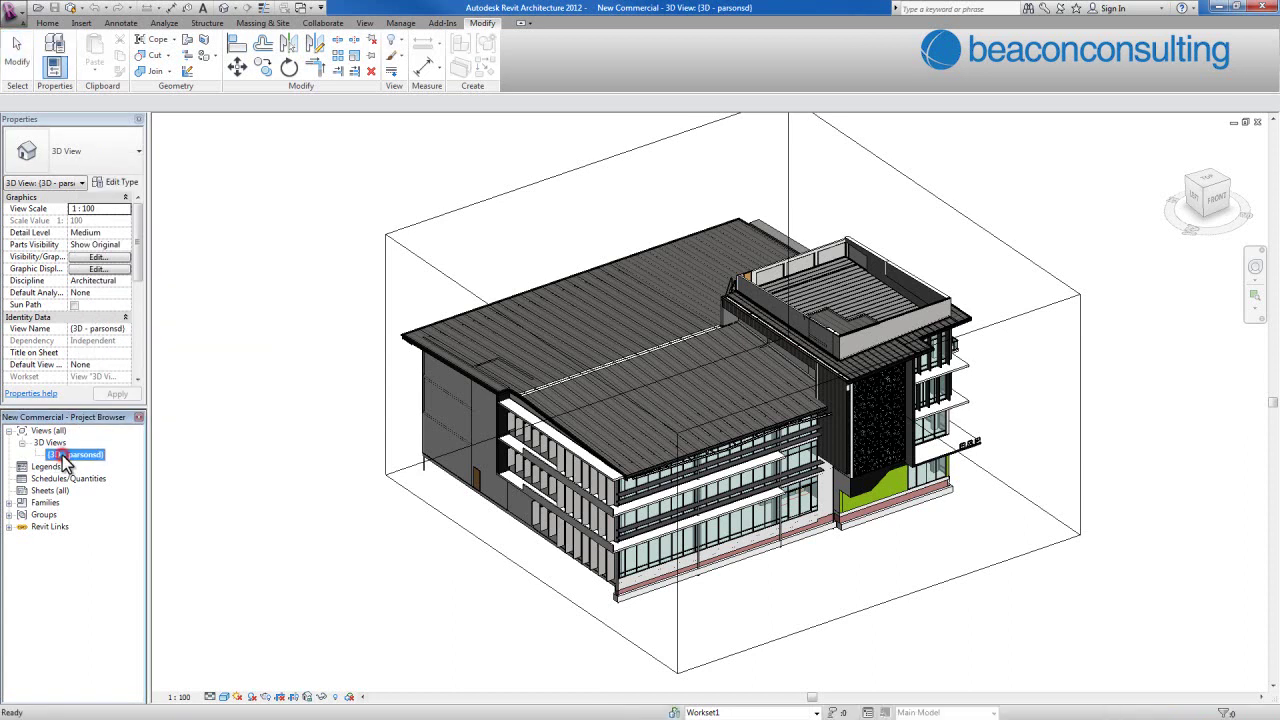
{"action": "right_click", "coordinate": [63, 458]}
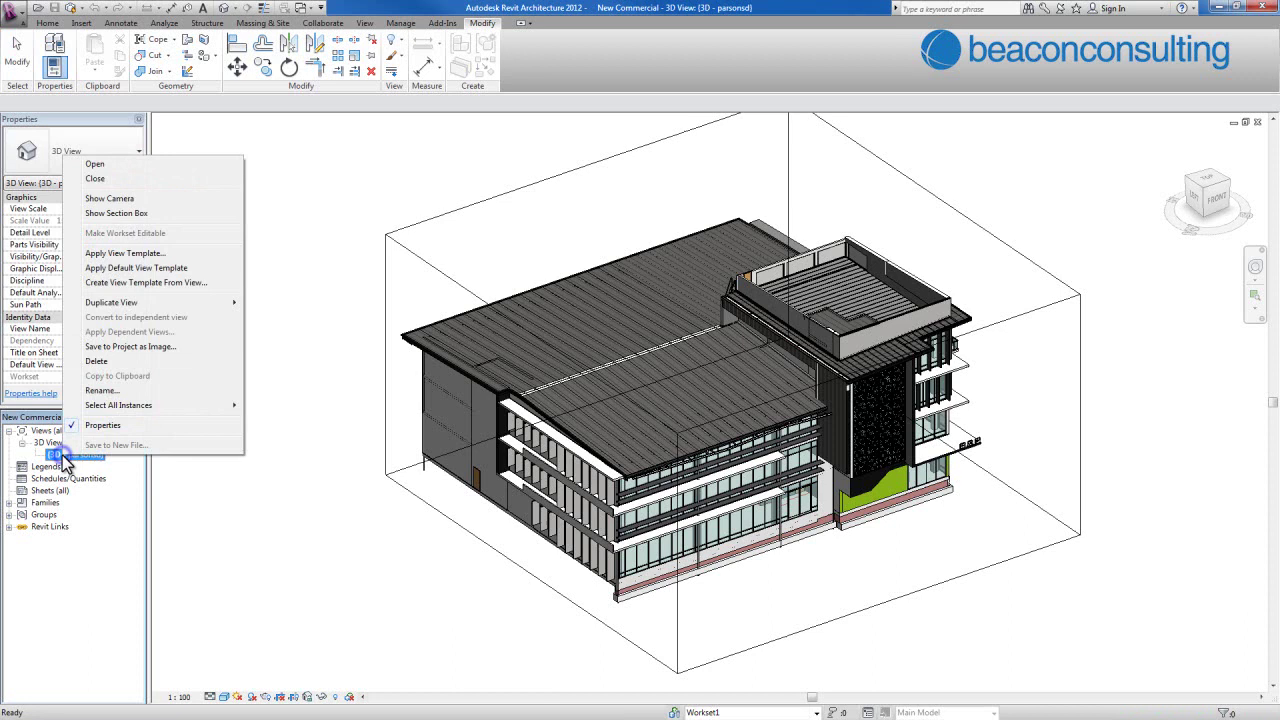
{"action": "mouse_move", "coordinate": [127, 312]}
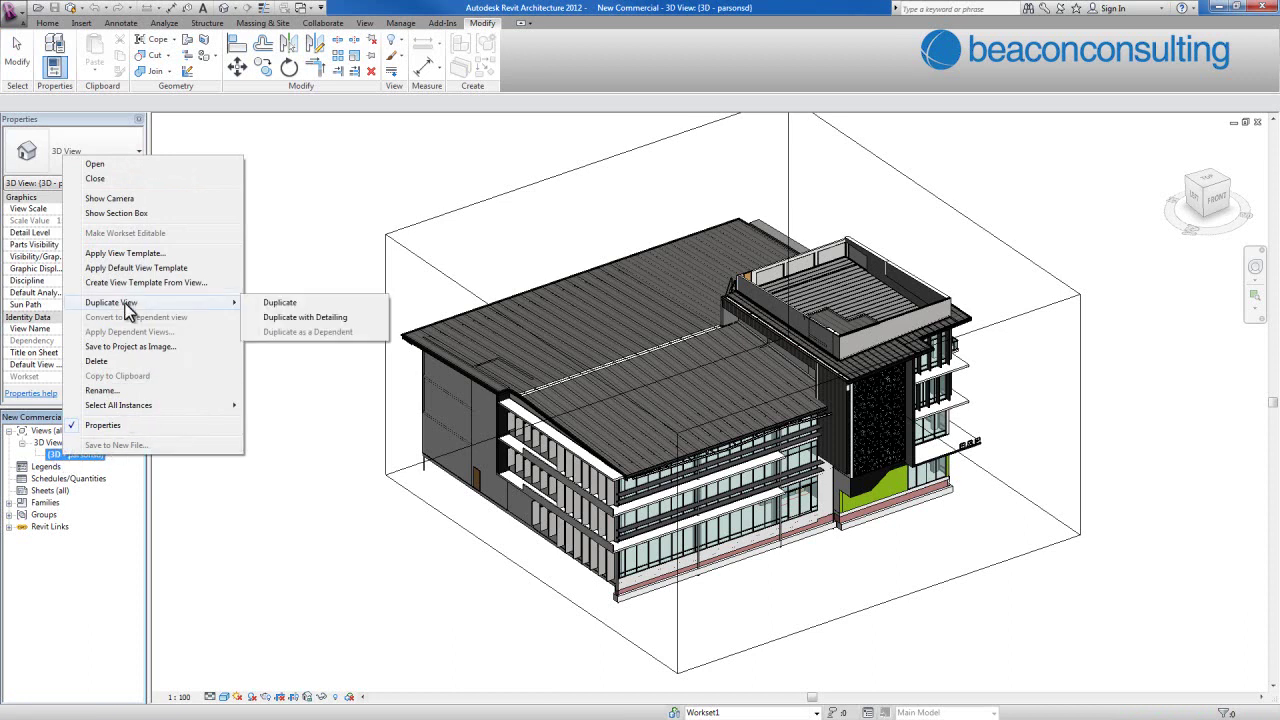
{"action": "left_click", "coordinate": [284, 304]}
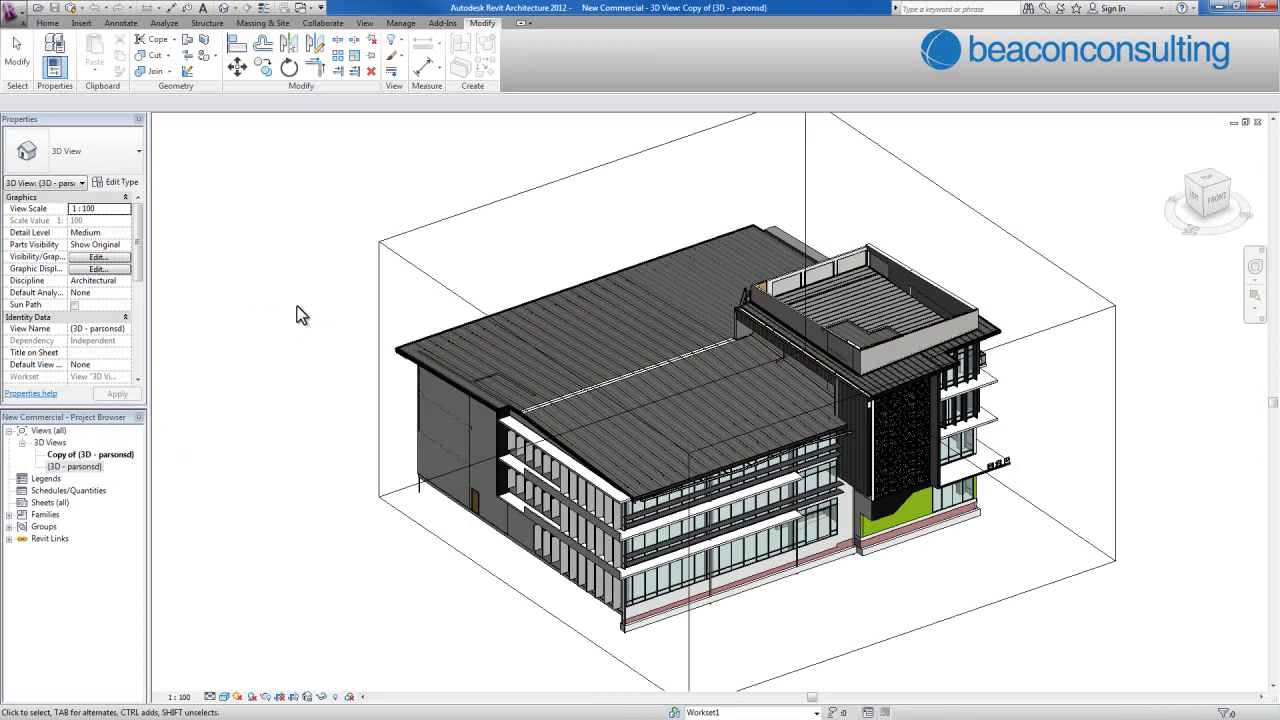
- Rename the copied view to 'Beacon Parts View'
{"action": "left_click", "coordinate": [106, 456]}
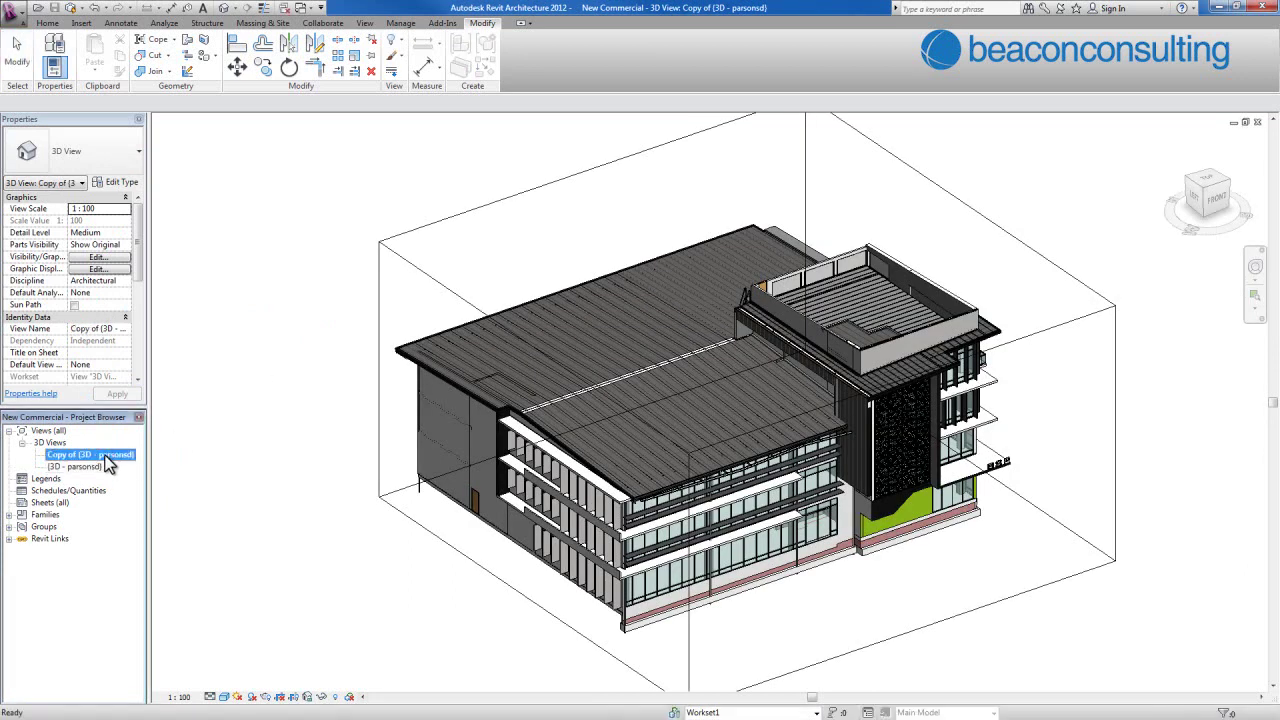
{"action": "right_click", "coordinate": [108, 461]}
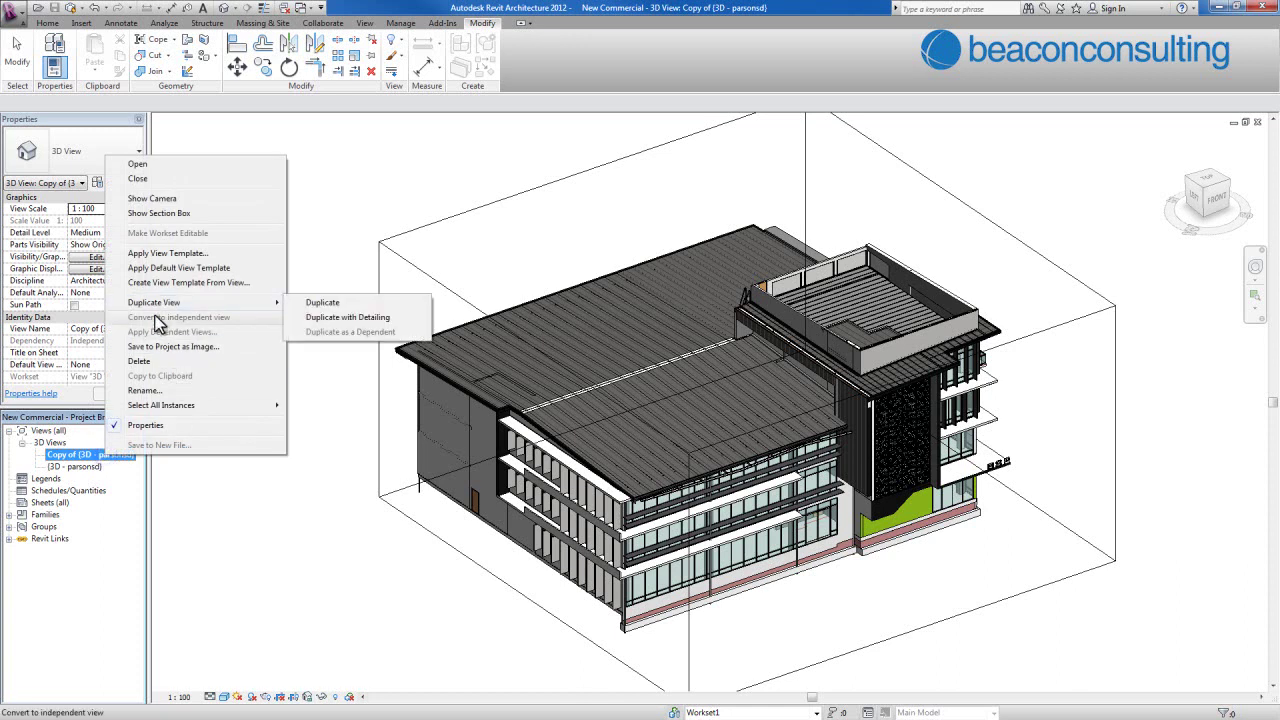
{"action": "left_click", "coordinate": [147, 390]}
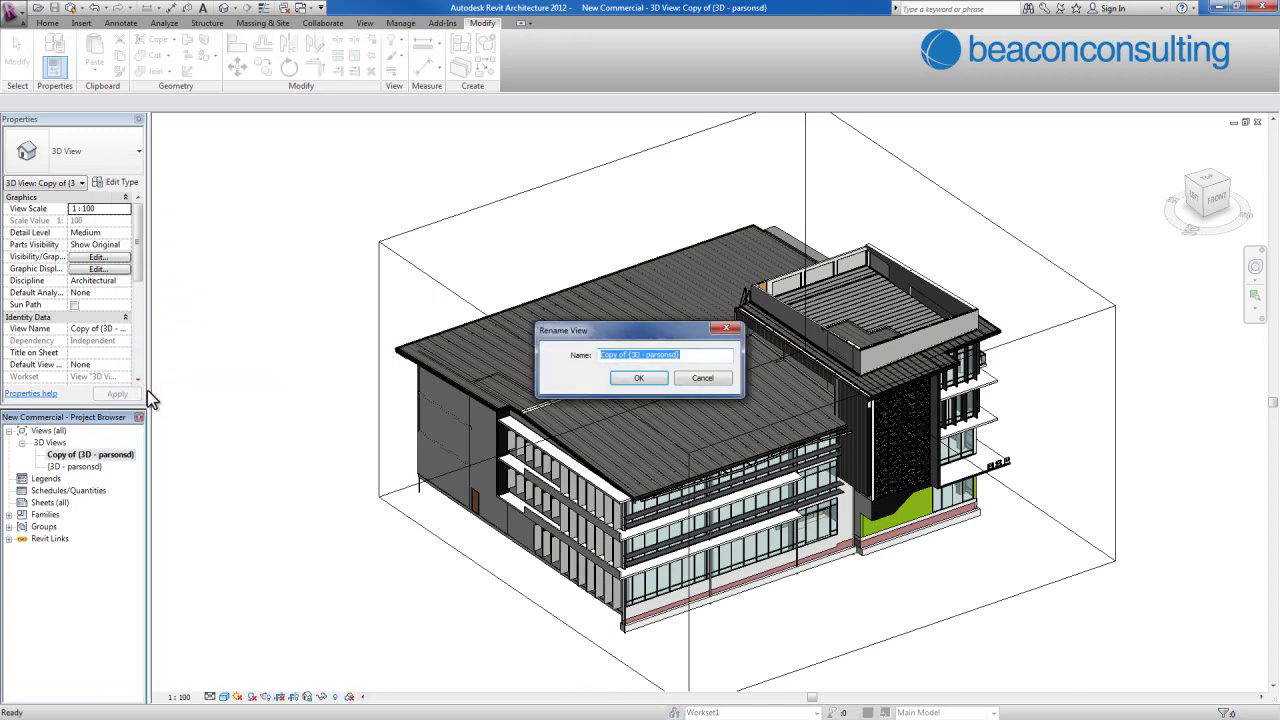
{"action": "type", "text": "Beacon Parts View"}
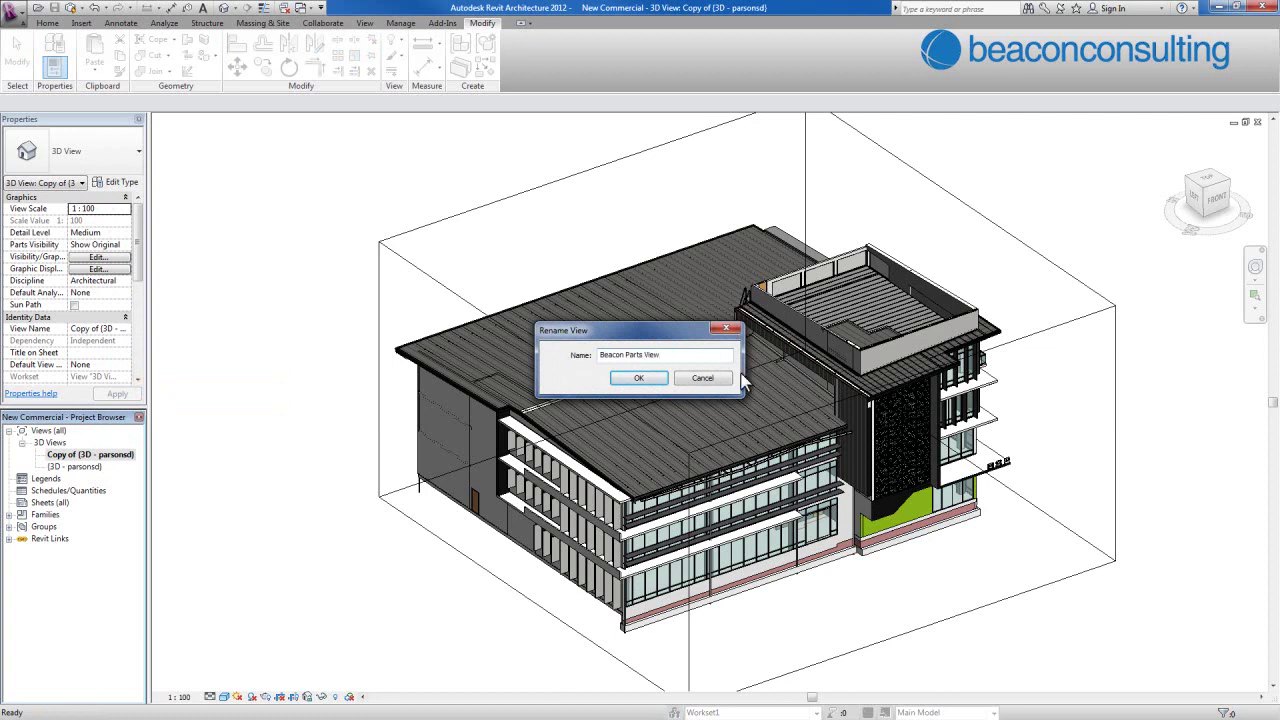
{"action": "left_click", "coordinate": [647, 380]}
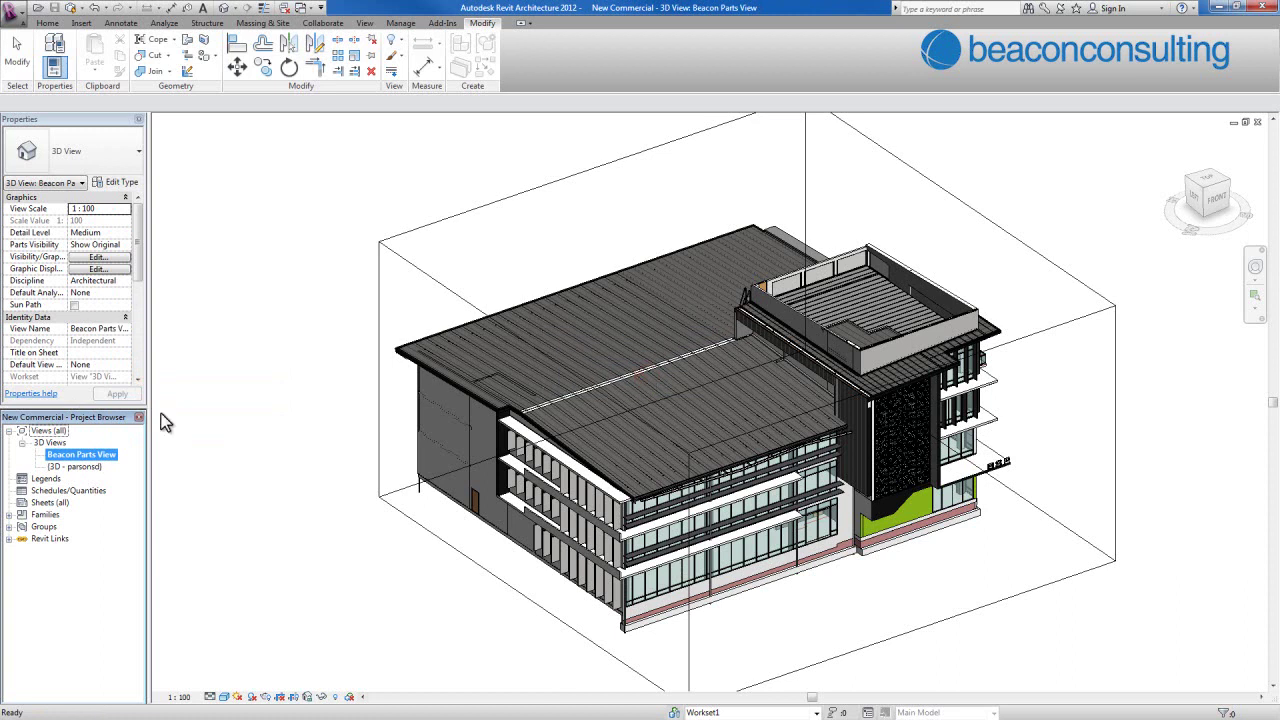
{"action": "double_click", "coordinate": [103, 456]}
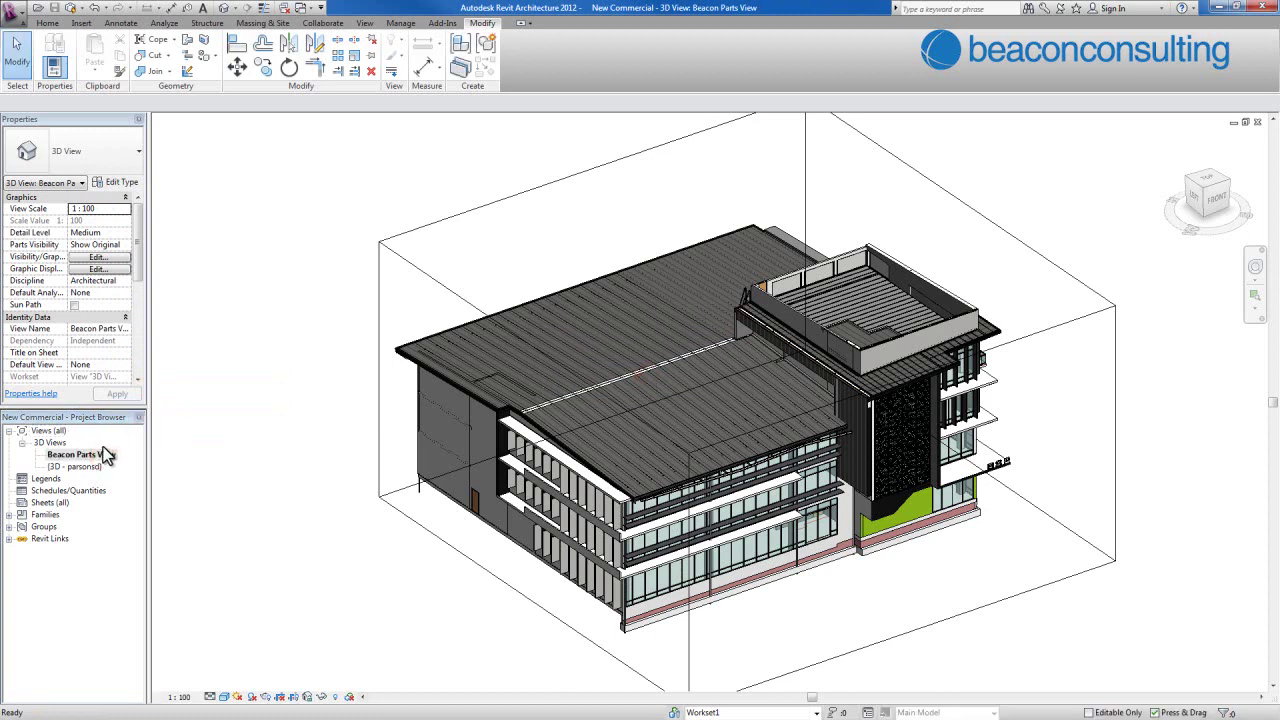
{"action": "left_click", "coordinate": [97, 456]}
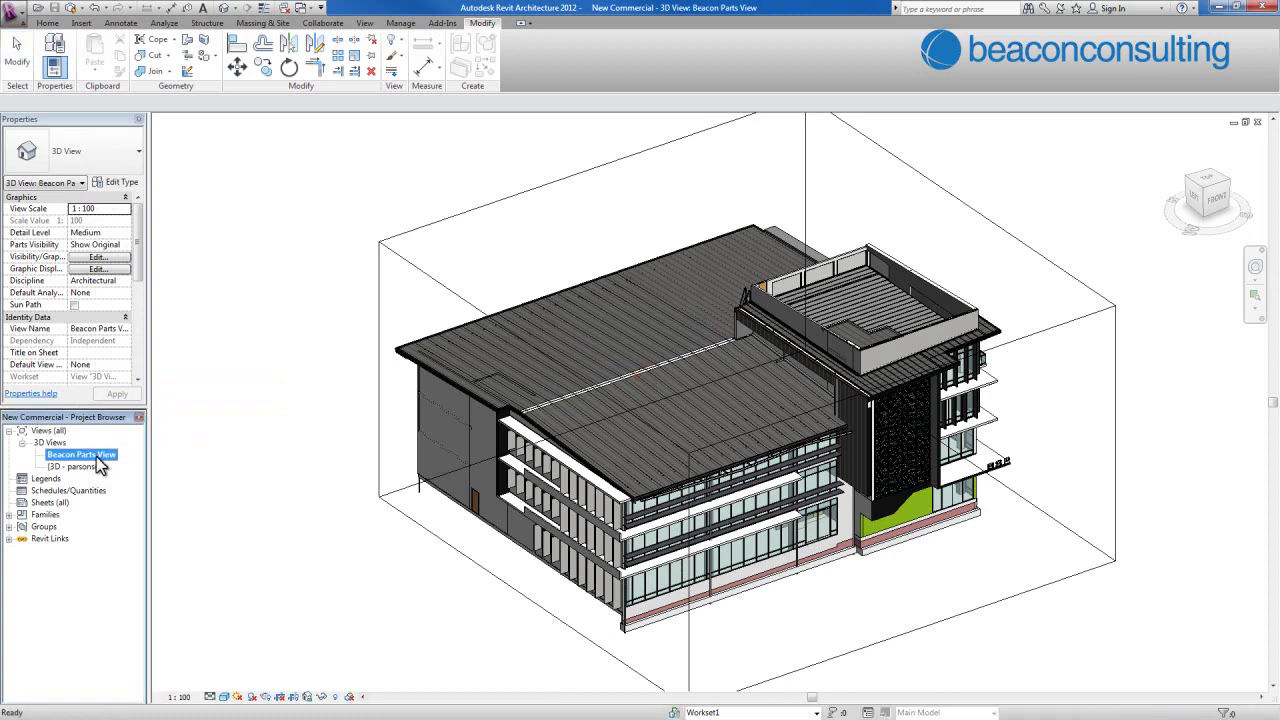
{"action": "left_click", "coordinate": [315, 157]}
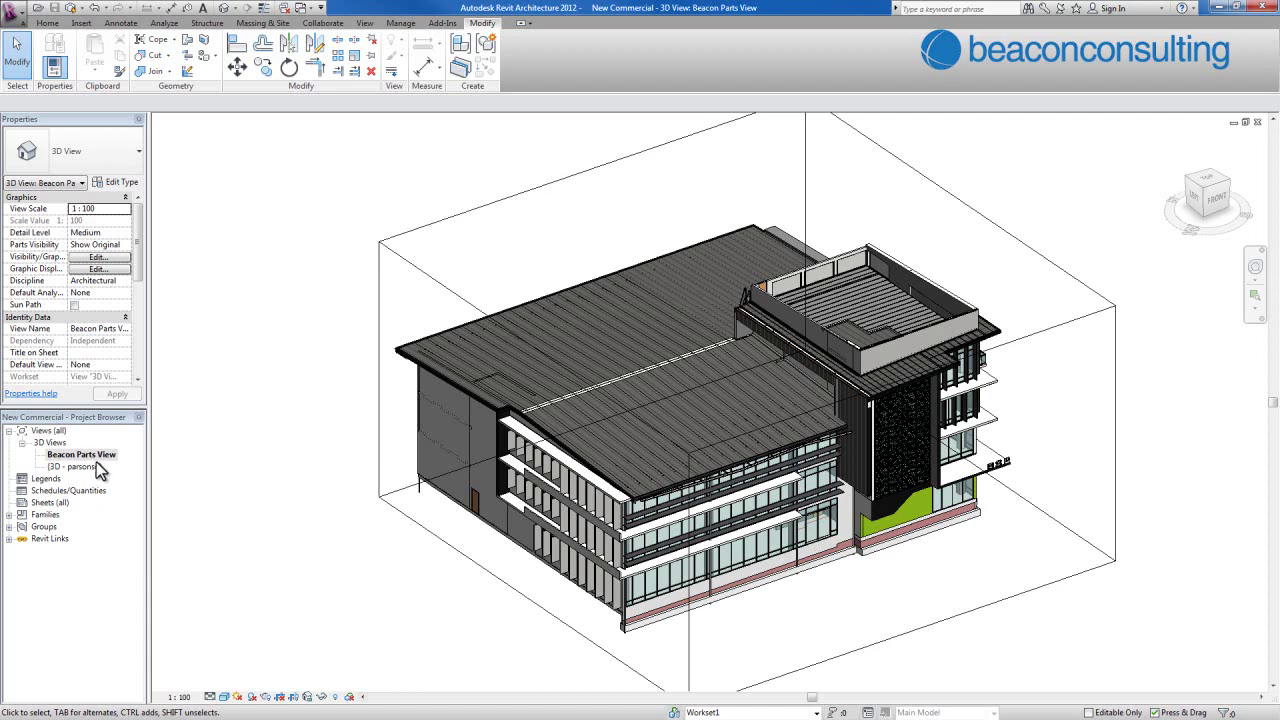
{"action": "left_click", "coordinate": [455, 266]}
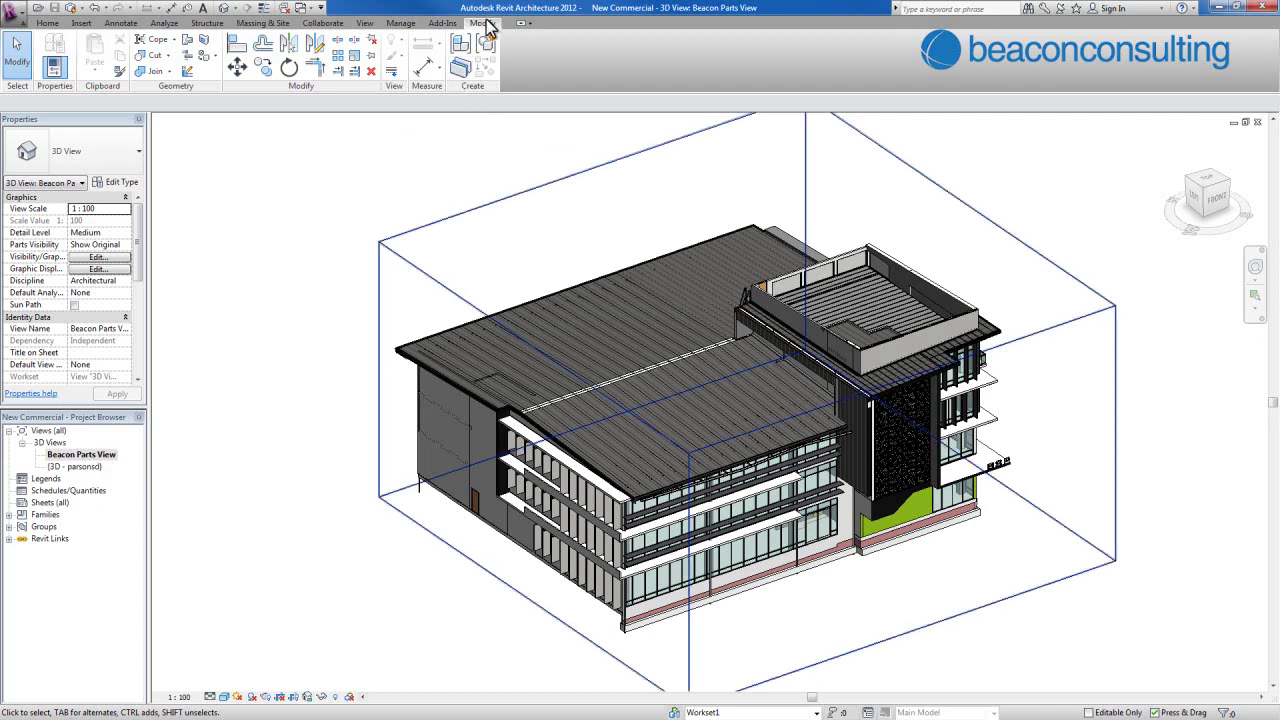
- Create parts from the whole building by window selection, accepting the join-condition warning
{"action": "left_click", "coordinate": [460, 69]}
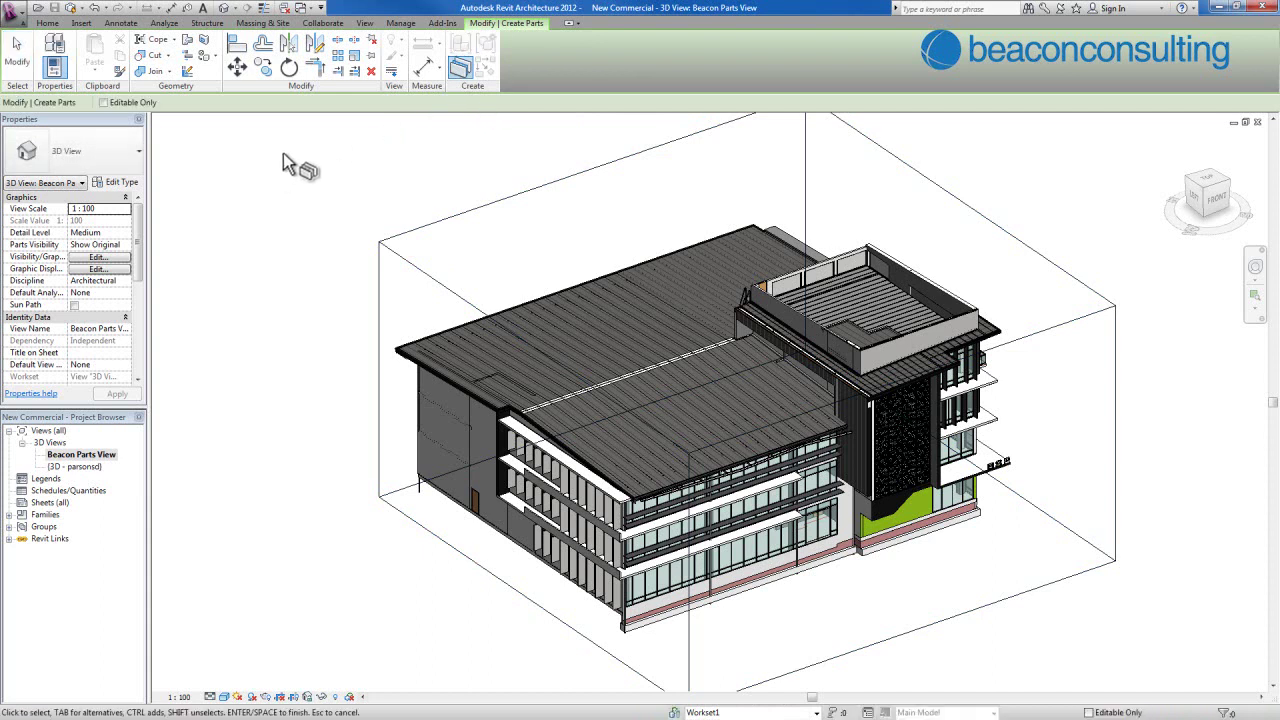
{"action": "mouse_move", "coordinate": [283, 153]}
{"action": "left_mouse_down"}
{"action": "mouse_move", "coordinate": [503, 200]}
{"action": "mouse_move", "coordinate": [696, 316]}
{"action": "mouse_move", "coordinate": [1032, 593]}
{"action": "mouse_move", "coordinate": [1078, 651]}
{"action": "mouse_move", "coordinate": [1127, 659]}
{"action": "mouse_move", "coordinate": [1150, 682]}
{"action": "left_mouse_up"}
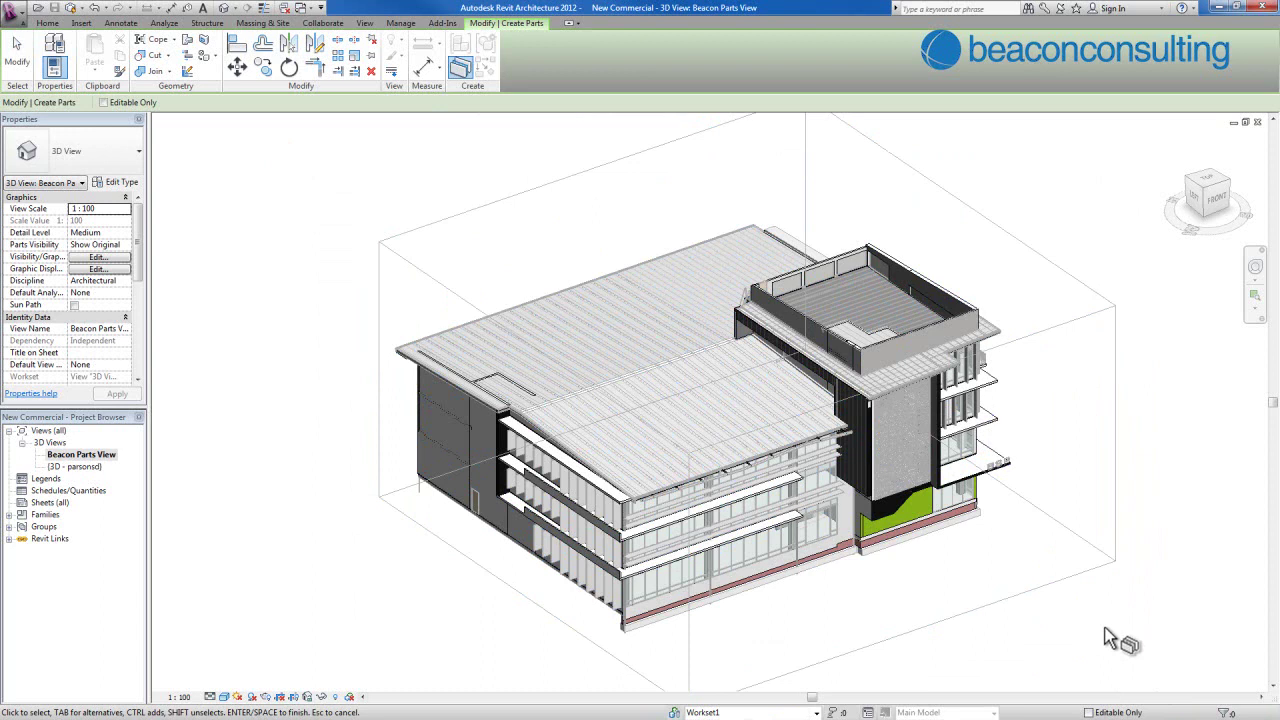
{"action": "key", "text": "Return"}
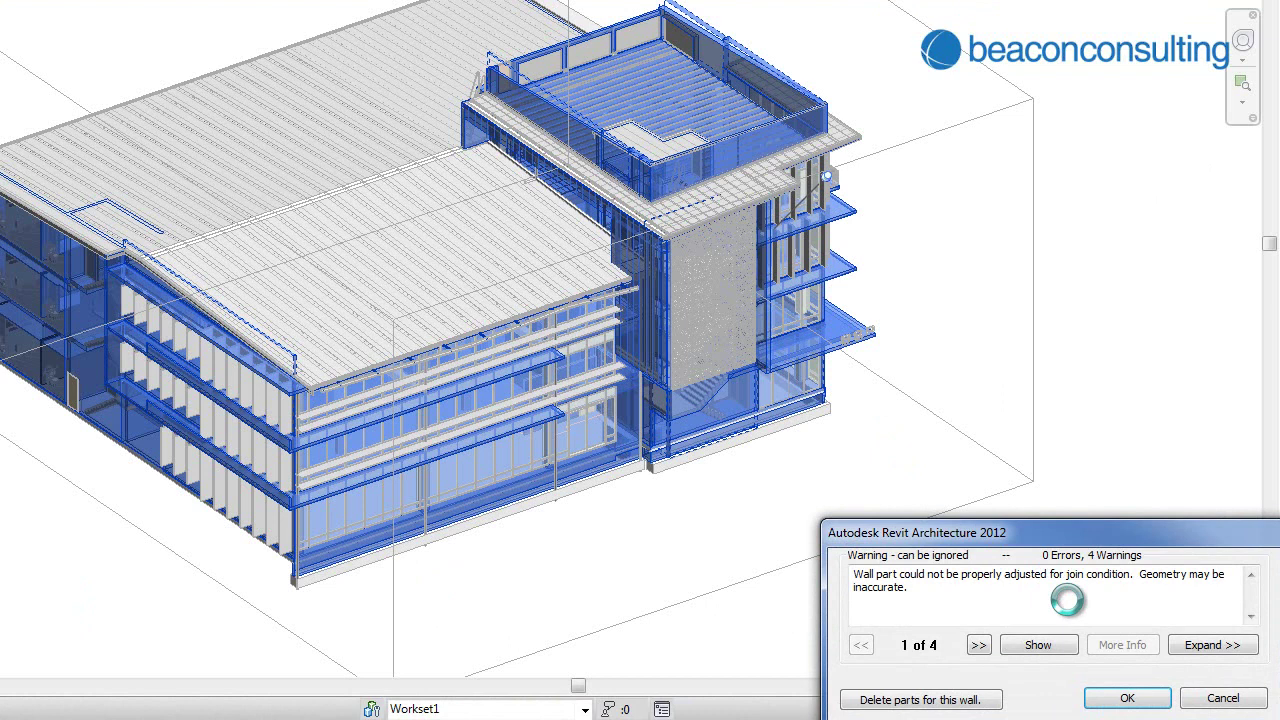
{"action": "left_click_drag", "start_coordinate": [1004, 533], "coordinate": [416, 197]}
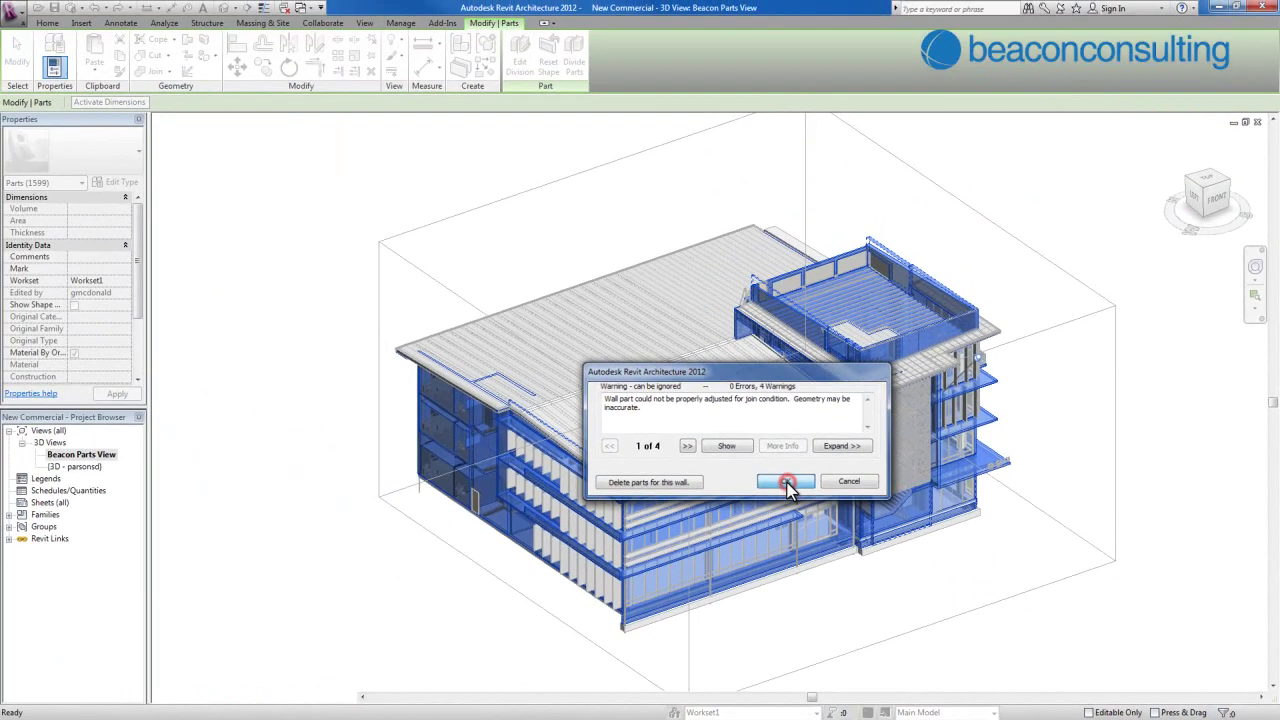
{"action": "left_click", "coordinate": [540, 362]}
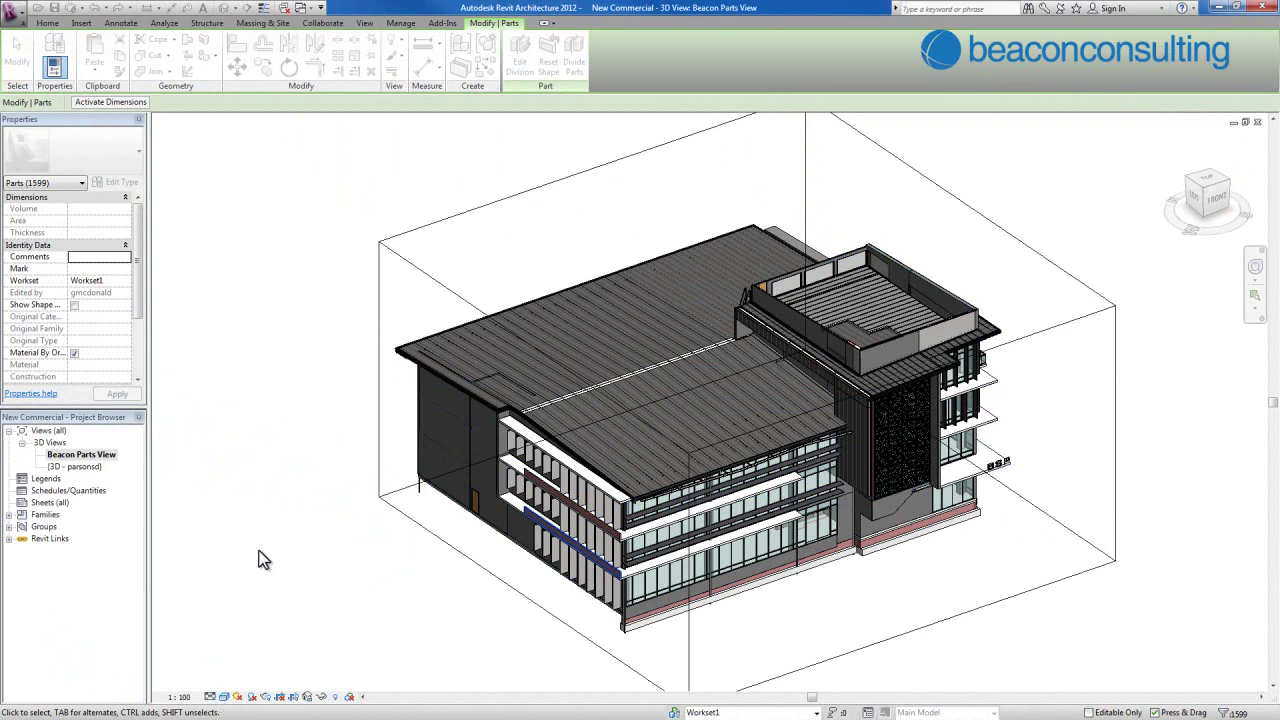
- Show the view at Fine detail in the Shaded visual style, then select the section box
{"action": "left_click", "coordinate": [209, 697]}
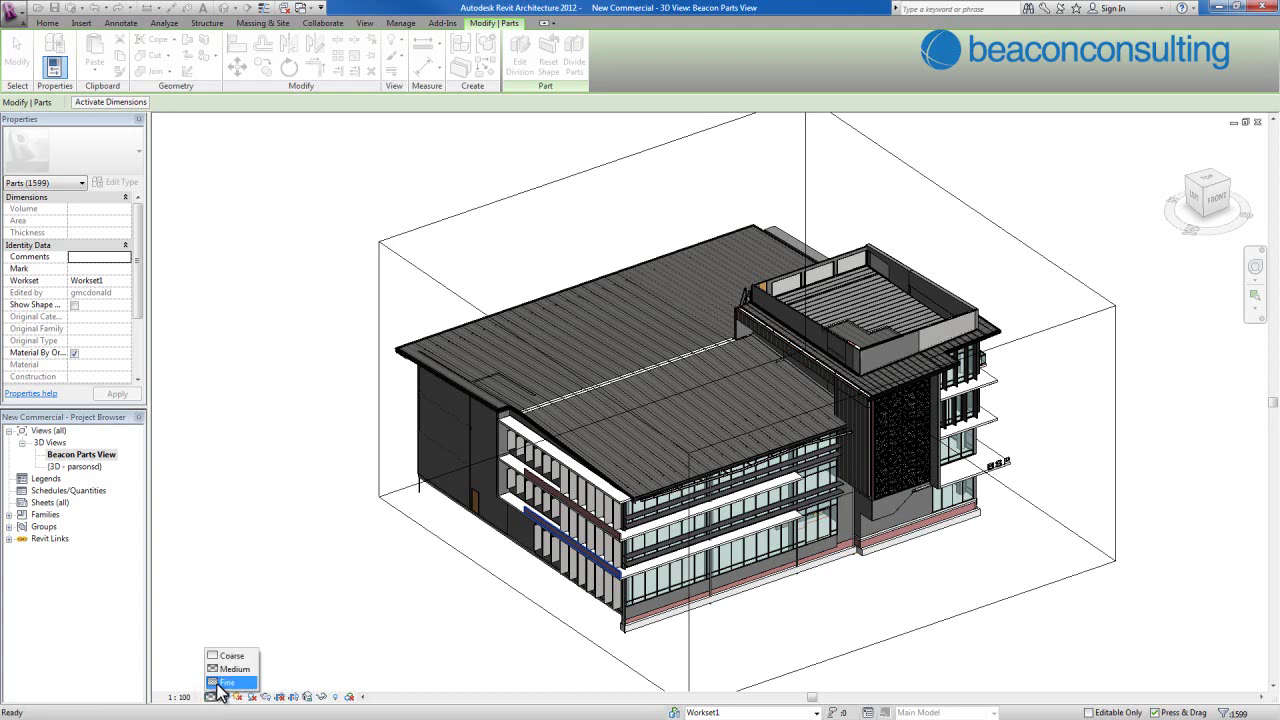
{"action": "left_click", "coordinate": [222, 683]}
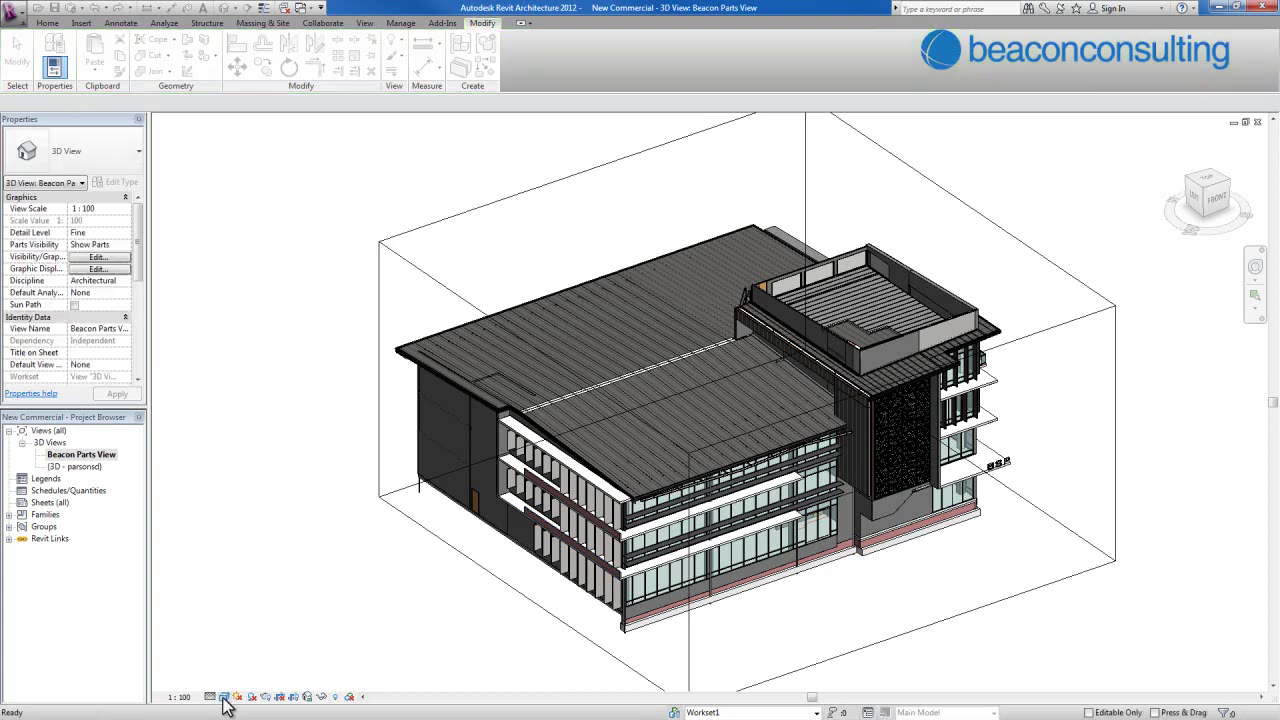
{"action": "key", "text": "Escape"}
{"action": "left_click", "coordinate": [224, 696]}
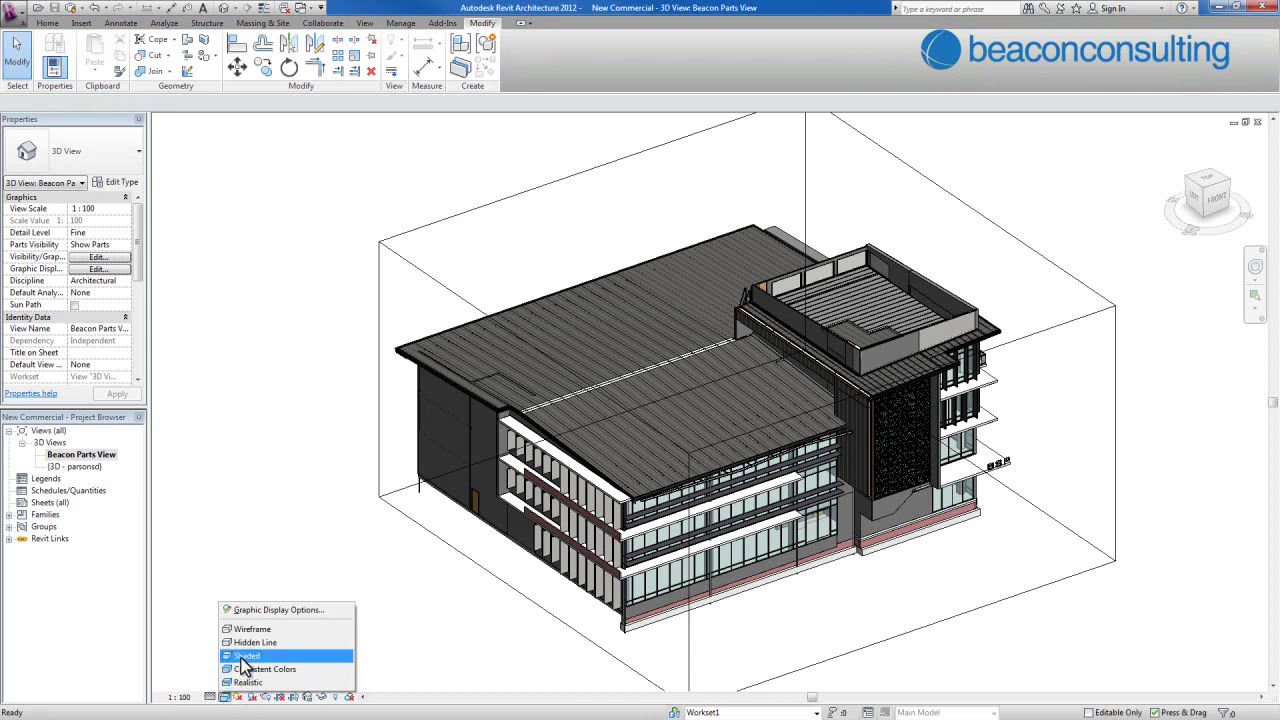
{"action": "left_click", "coordinate": [241, 658]}
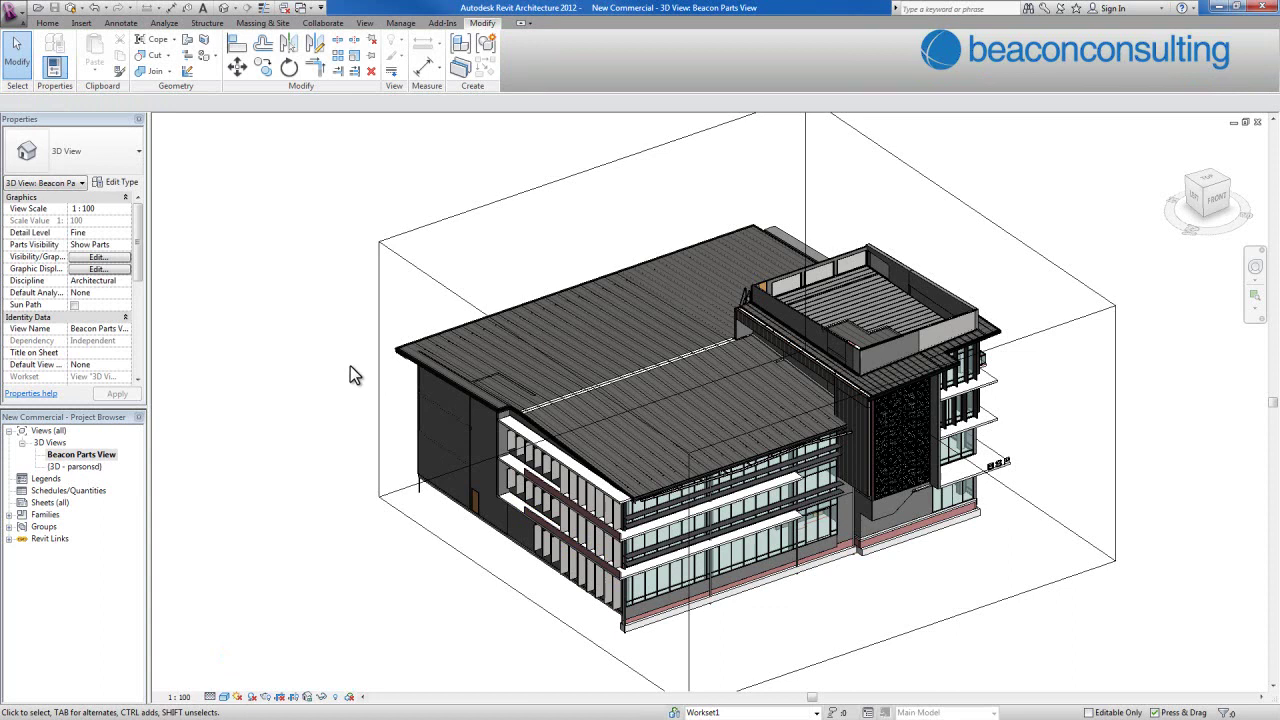
{"action": "left_click", "coordinate": [377, 362]}
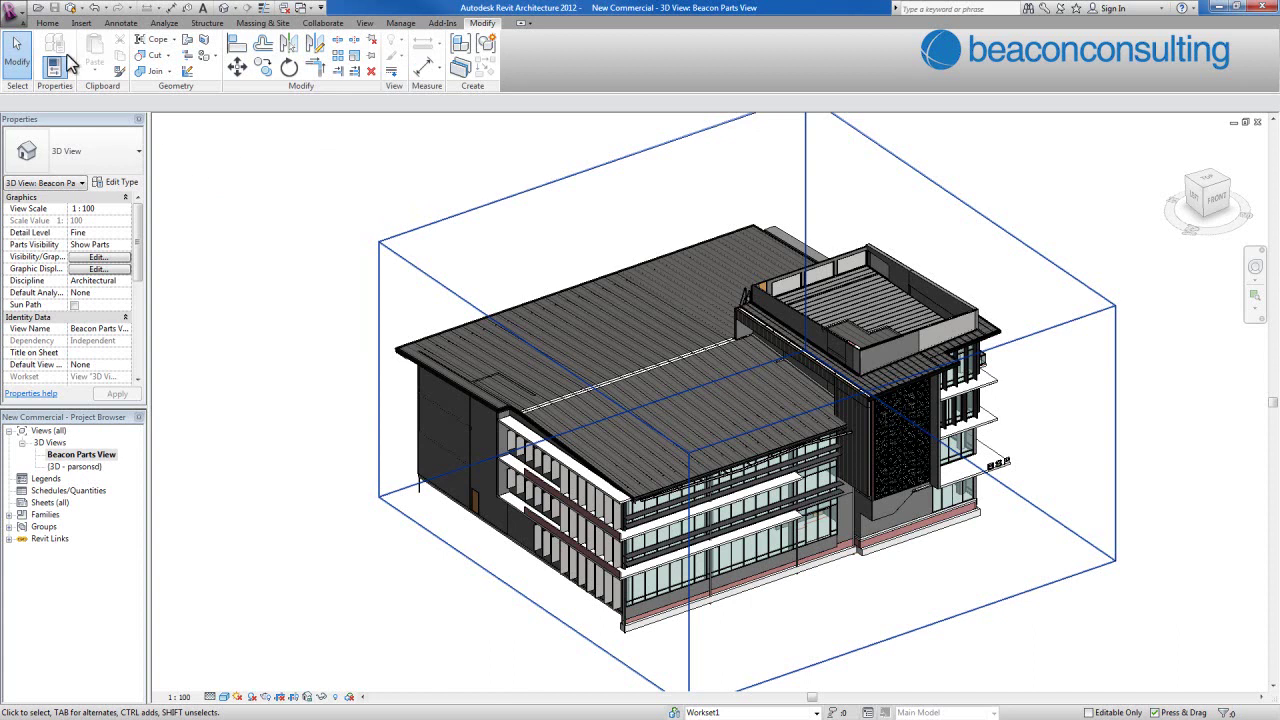
- Start a DWF/DWFx export with rooms and areas on a separate boundary layer, then continue
{"action": "left_click", "coordinate": [16, 20]}
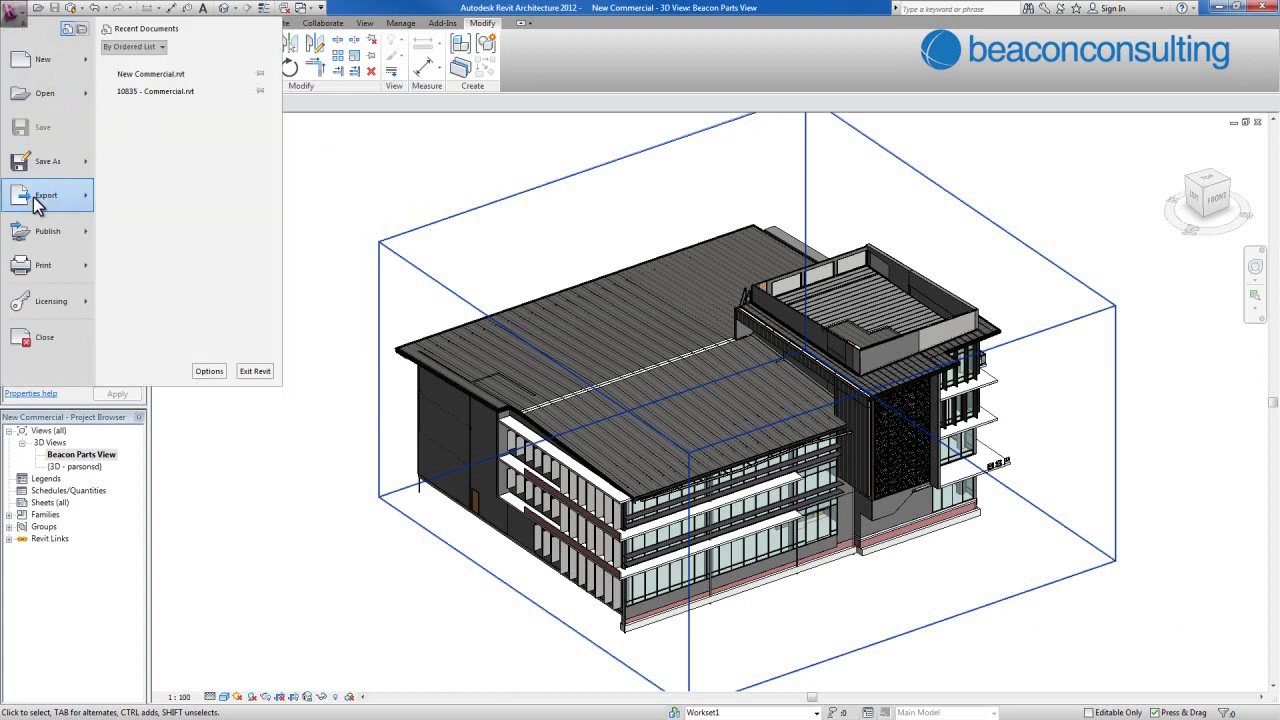
{"action": "mouse_move", "coordinate": [38, 203]}
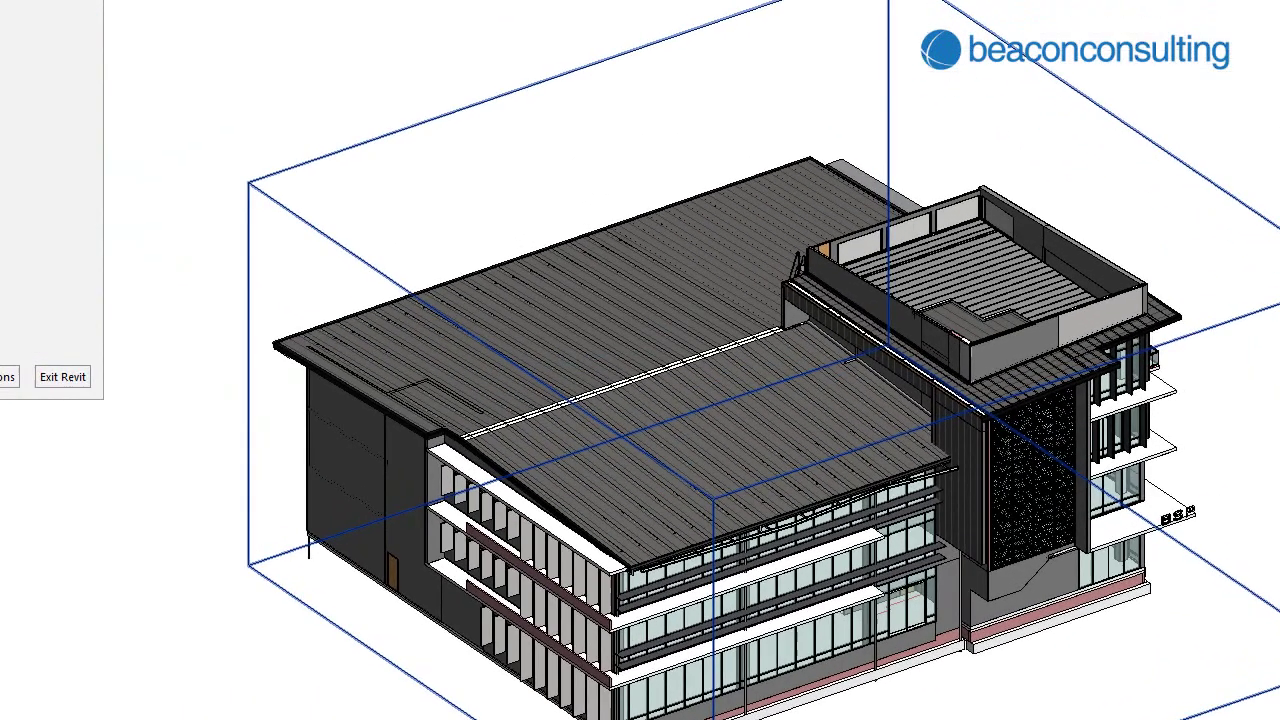
{"action": "key", "text": "Escape"}
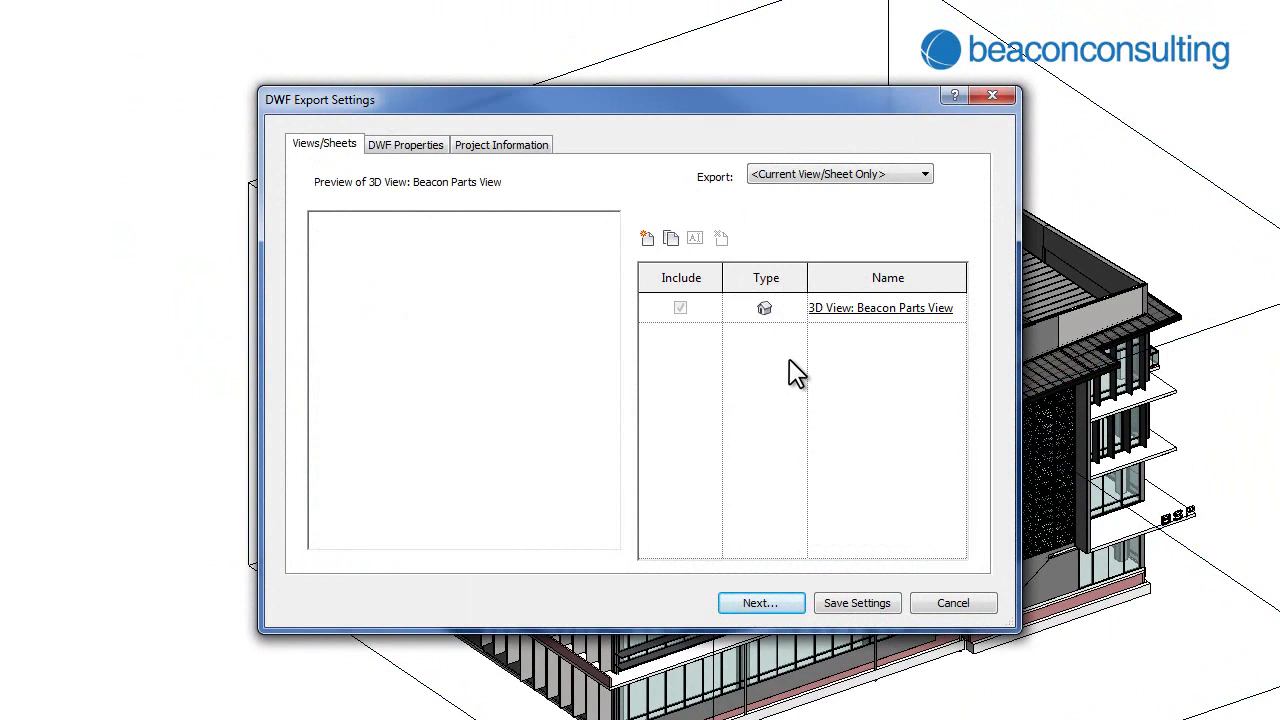
{"action": "left_click", "coordinate": [411, 143]}
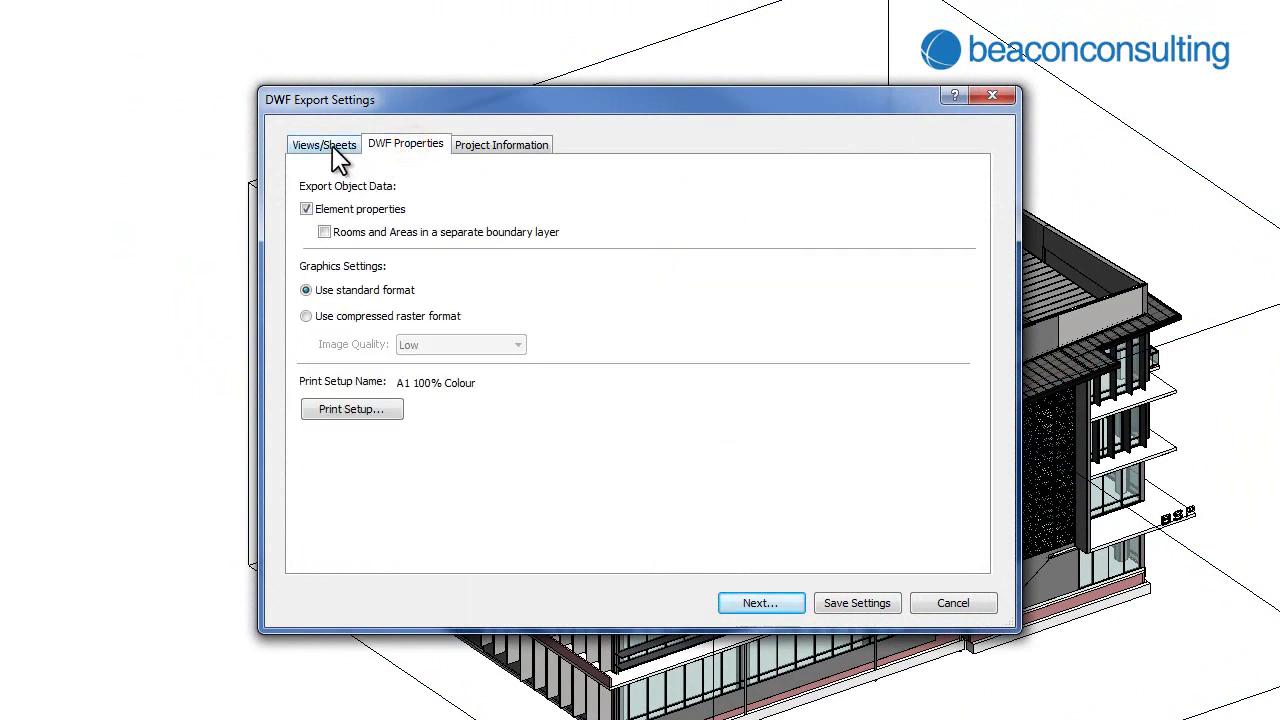
{"action": "left_click", "coordinate": [324, 231]}
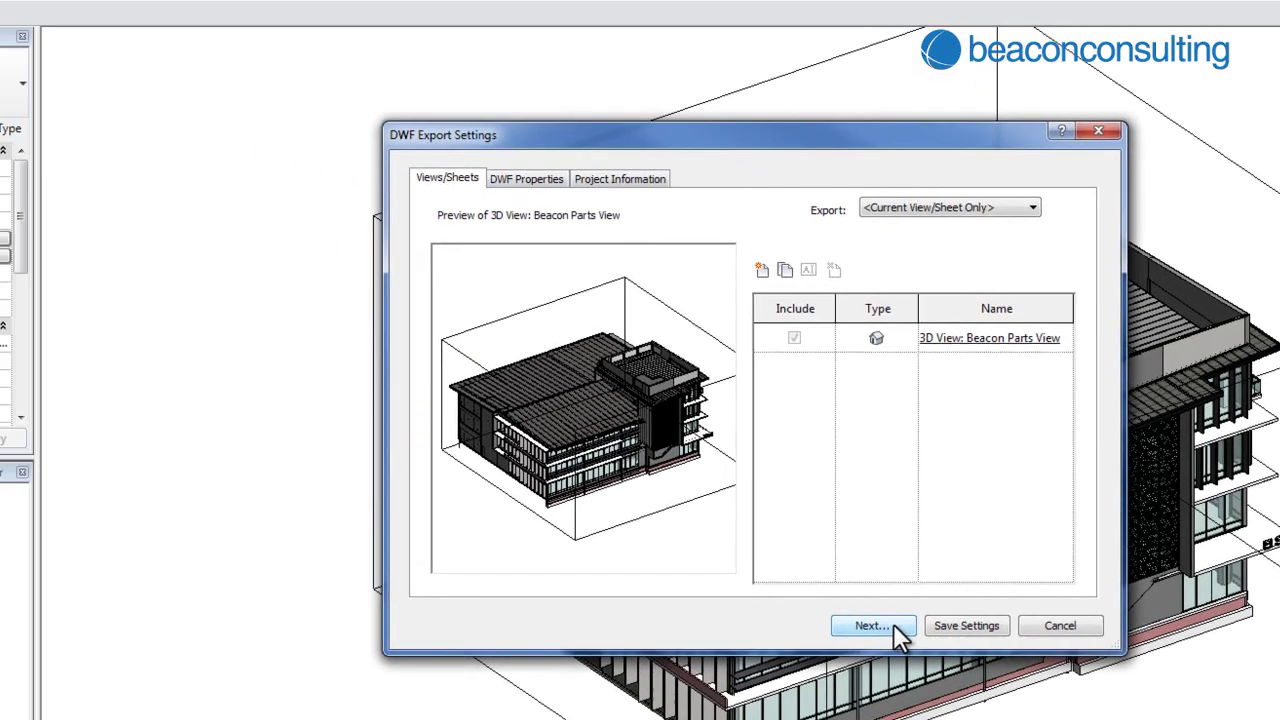
{"action": "left_click", "coordinate": [786, 606]}
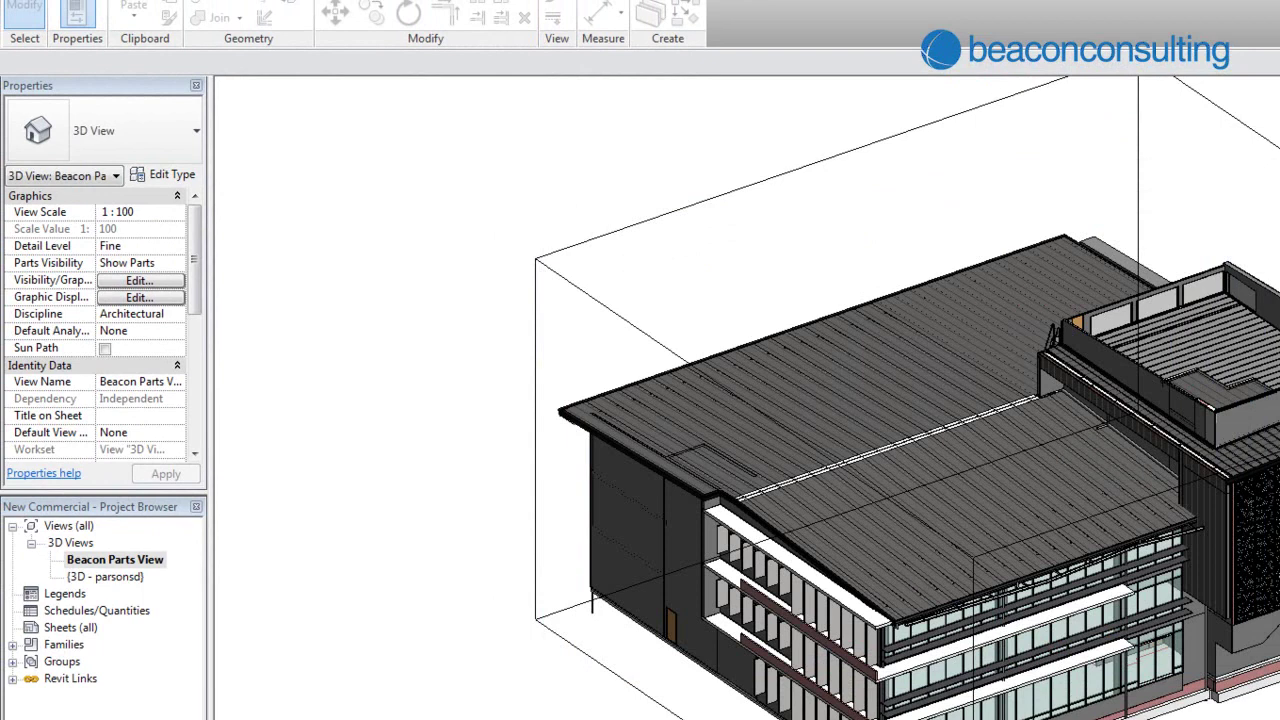
- Target the Desktop with file name '3384 Beacon Export' and DWFx as the file type
{"action": "left_click_drag", "start_coordinate": [966, 160], "coordinate": [777, 160]}
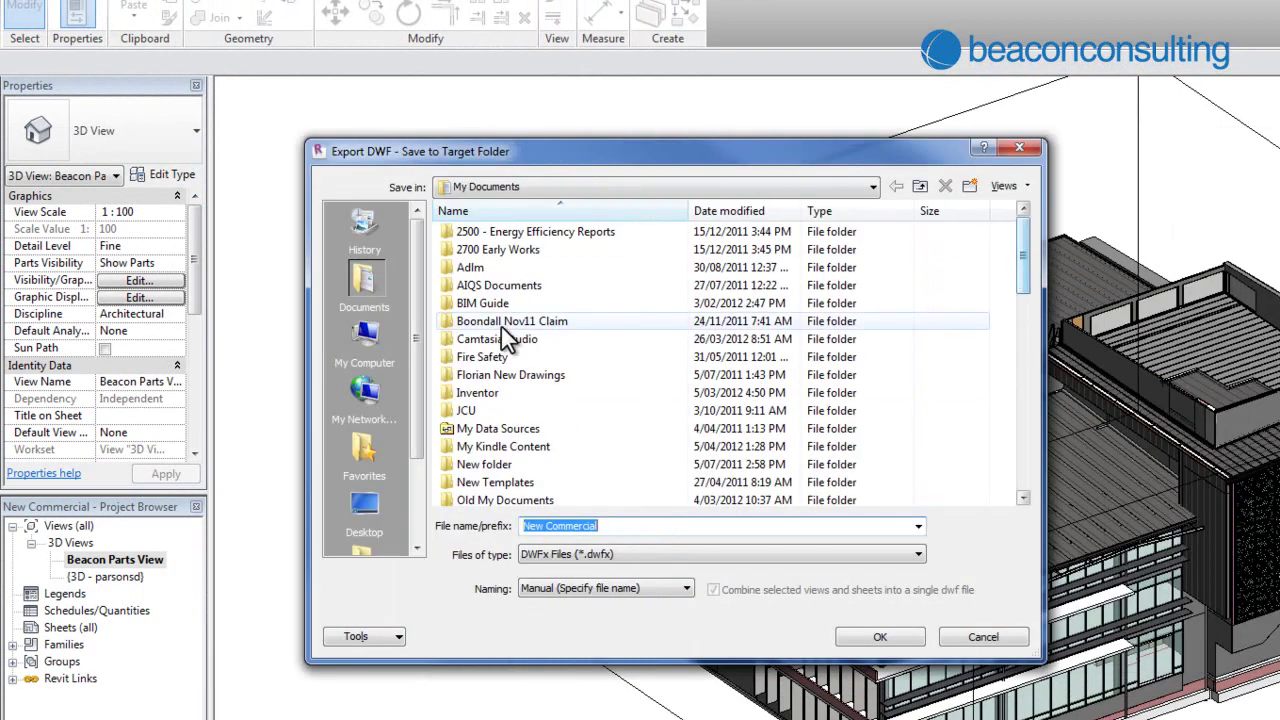
{"action": "left_click", "coordinate": [364, 340]}
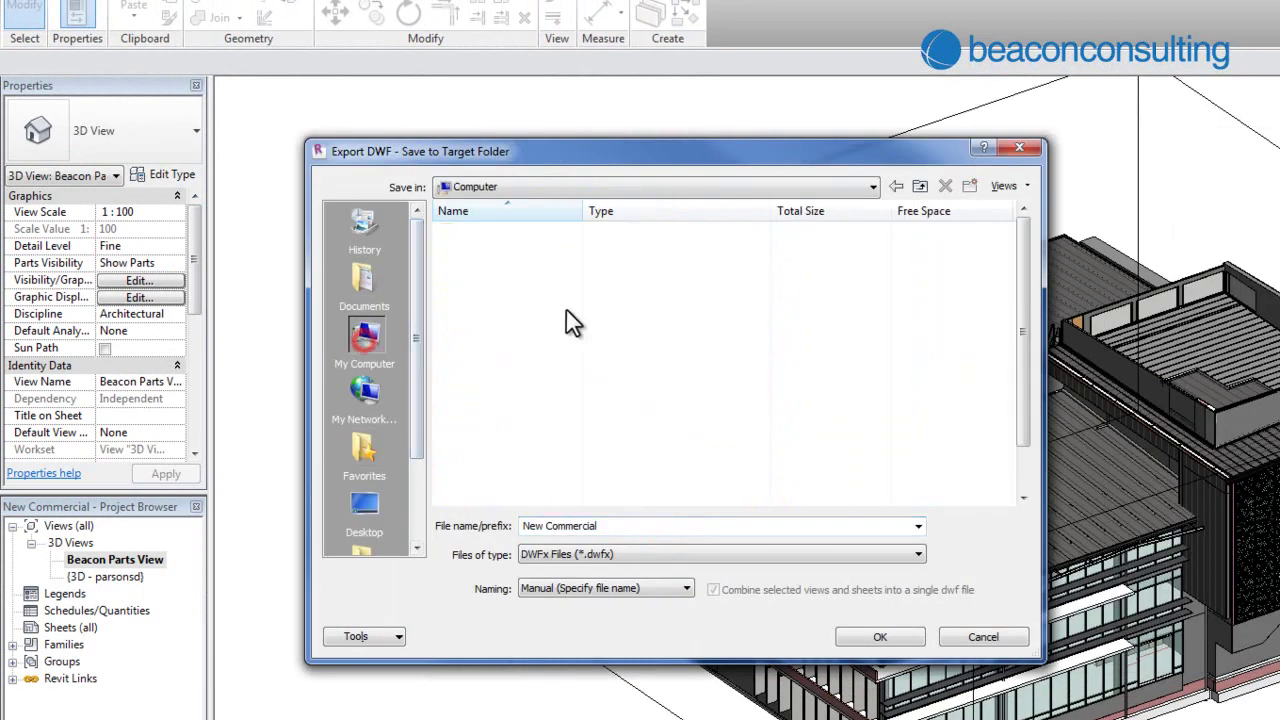
{"action": "left_click", "coordinate": [368, 506]}
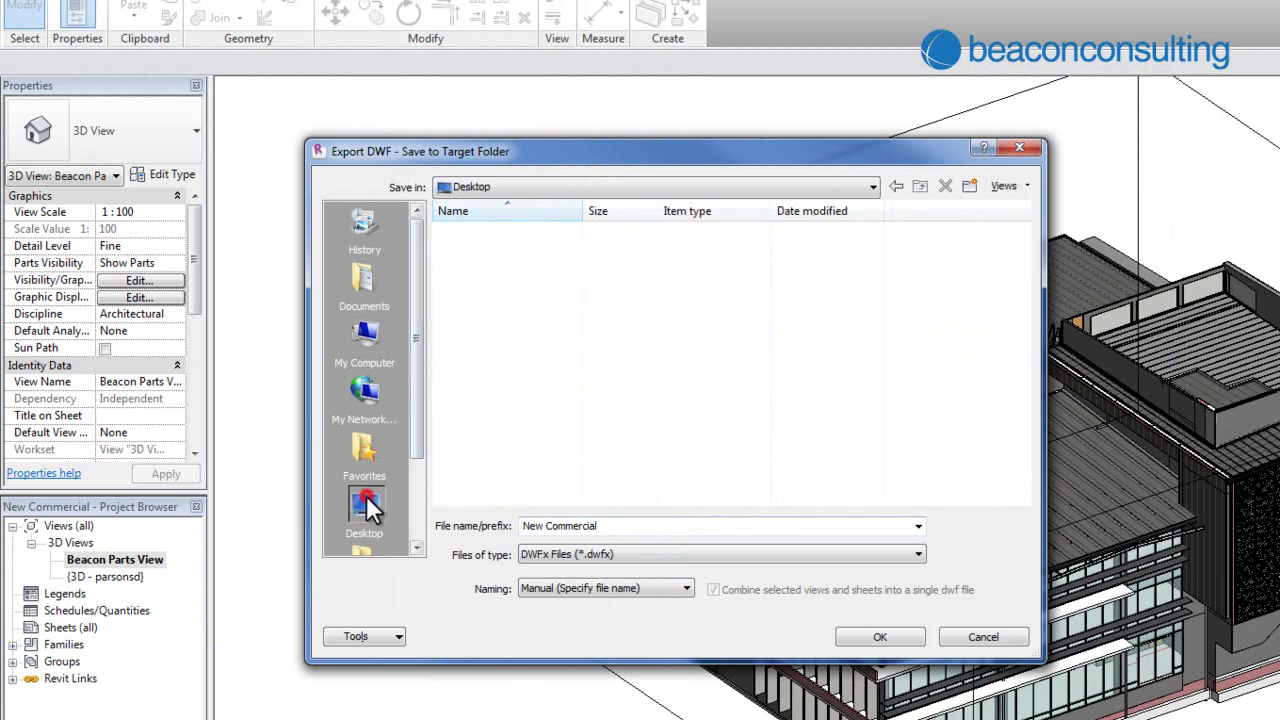
{"action": "left_click_drag", "start_coordinate": [632, 525], "coordinate": [302, 507]}
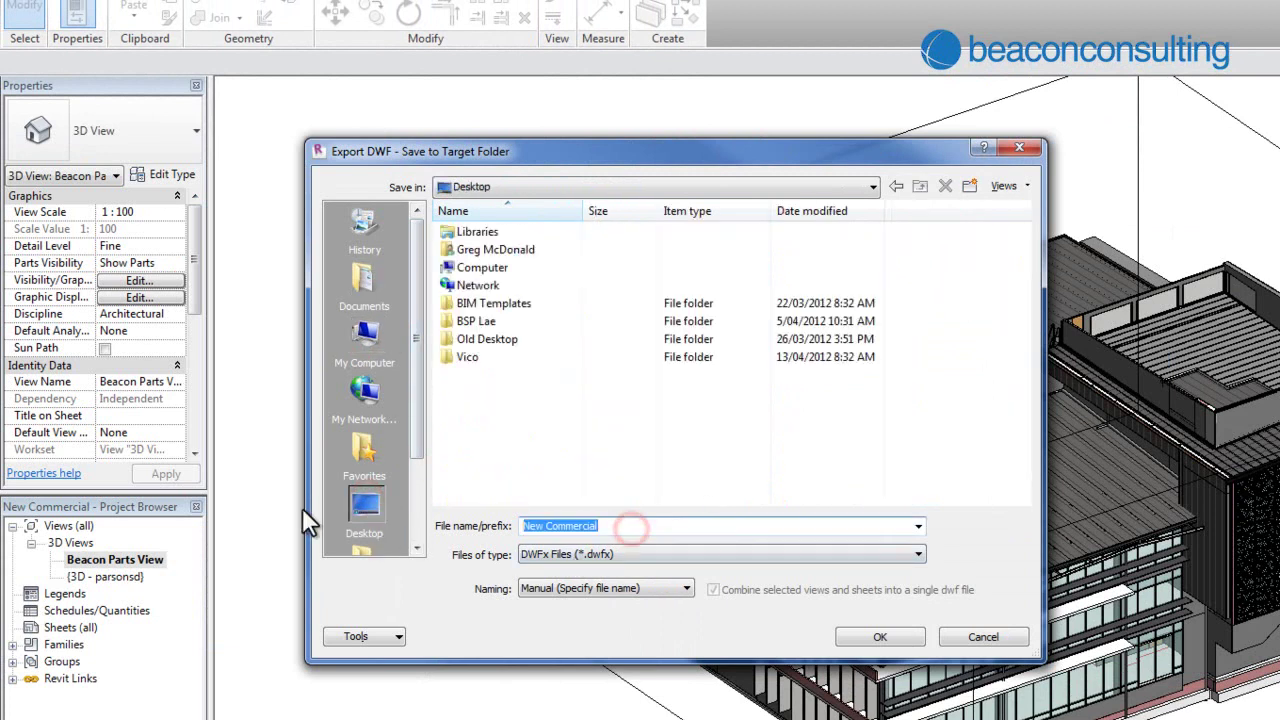
{"action": "type", "text": "33"}
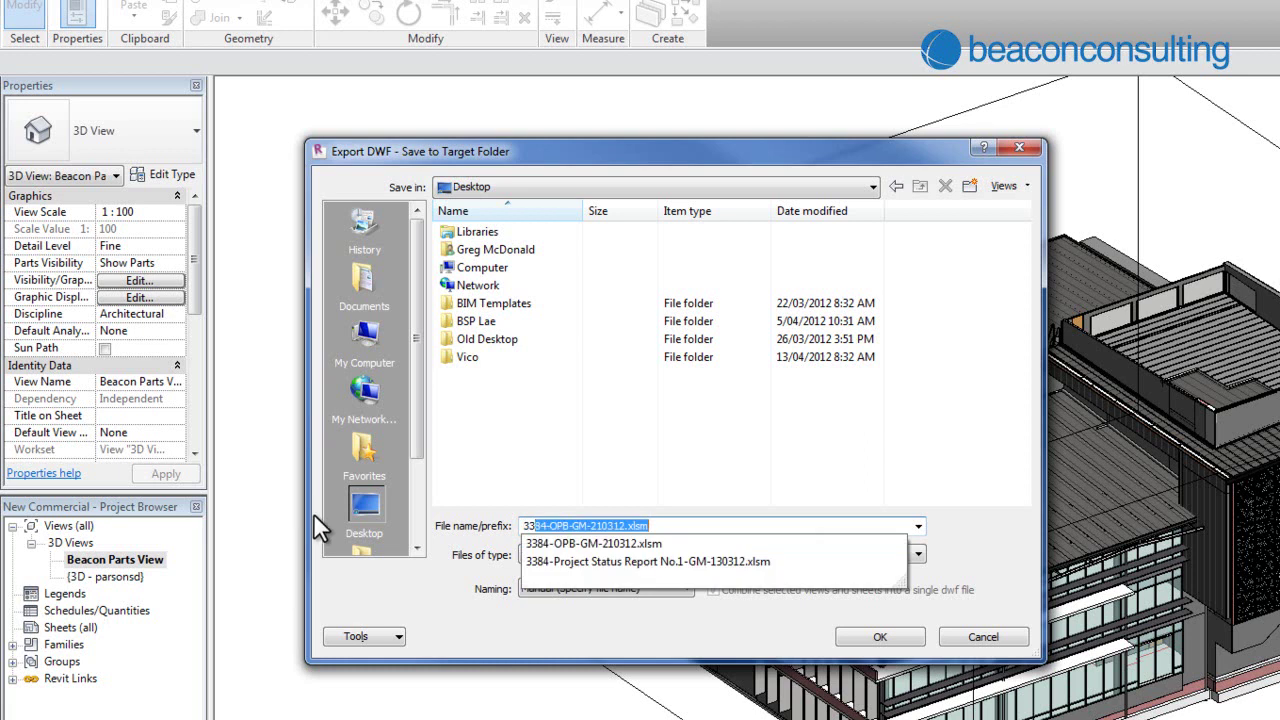
{"action": "type", "text": "84 Beacon Export"}
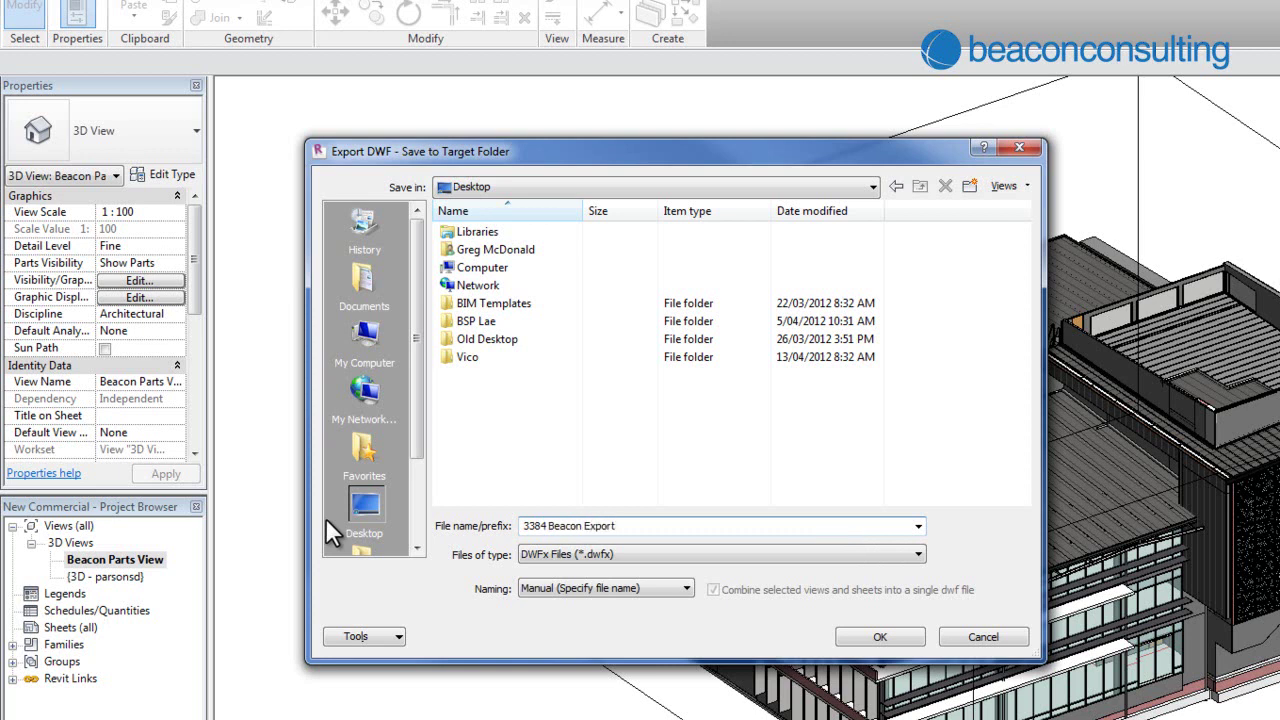
{"action": "left_click", "coordinate": [620, 555]}
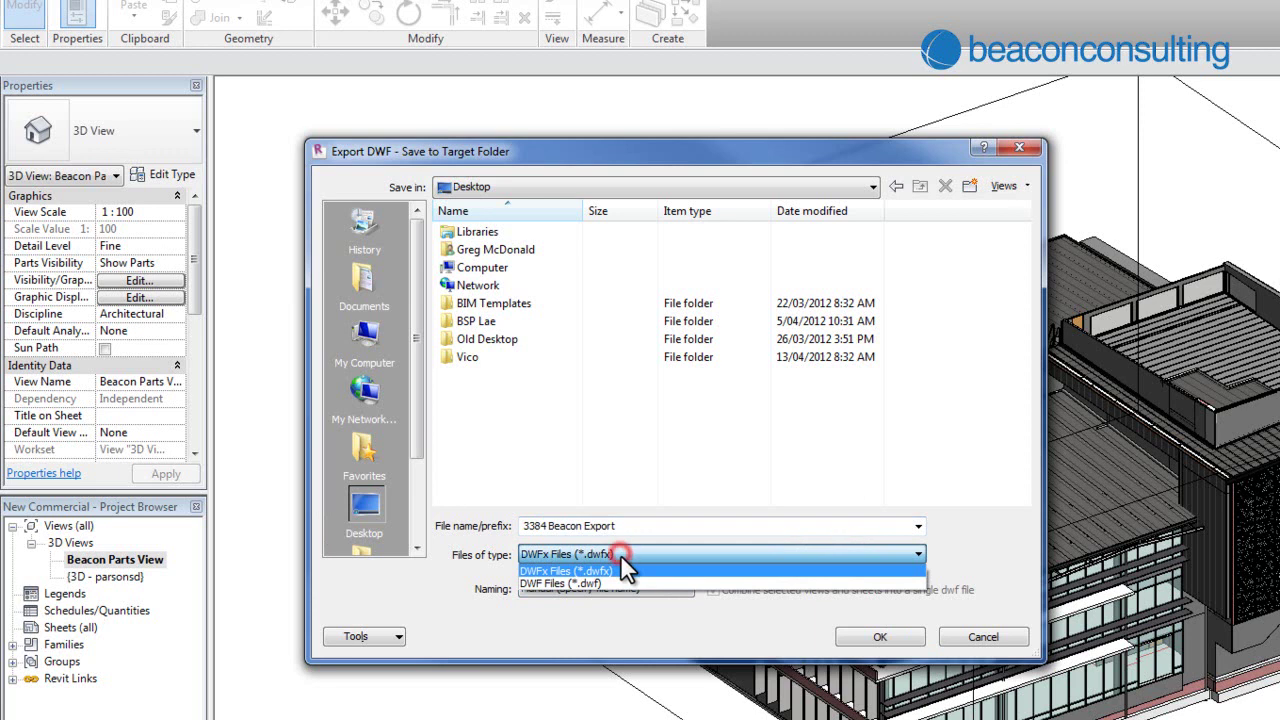
{"action": "left_click", "coordinate": [565, 570]}
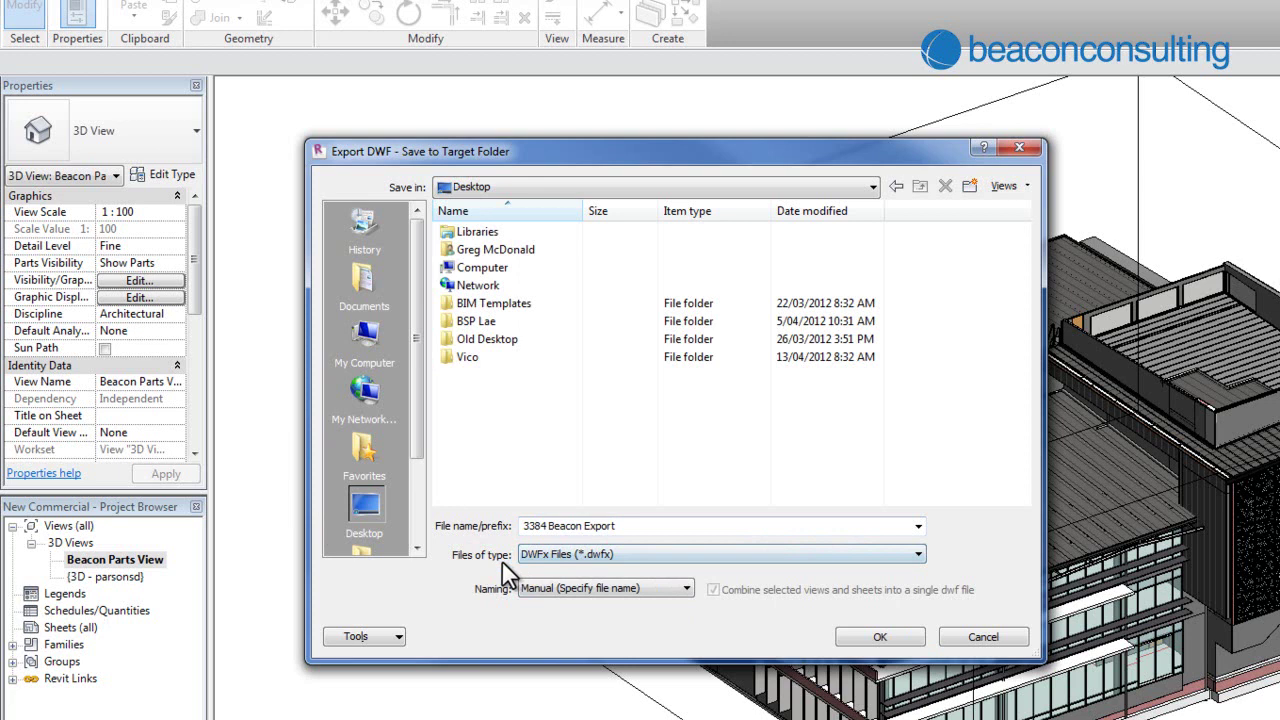
{"action": "left_click", "coordinate": [969, 550]}
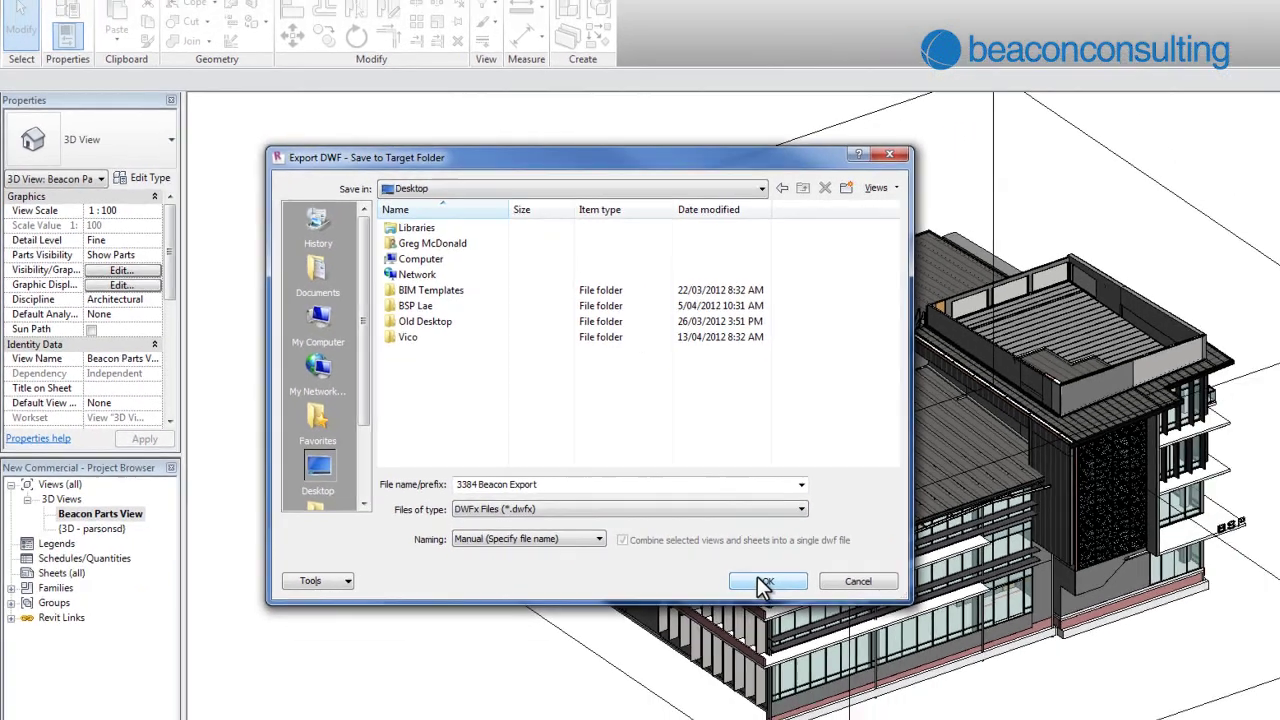
- Confirm the export to write 3384 Beacon Export as a DWFx file on the Desktop
{"action": "left_click", "coordinate": [880, 637]}
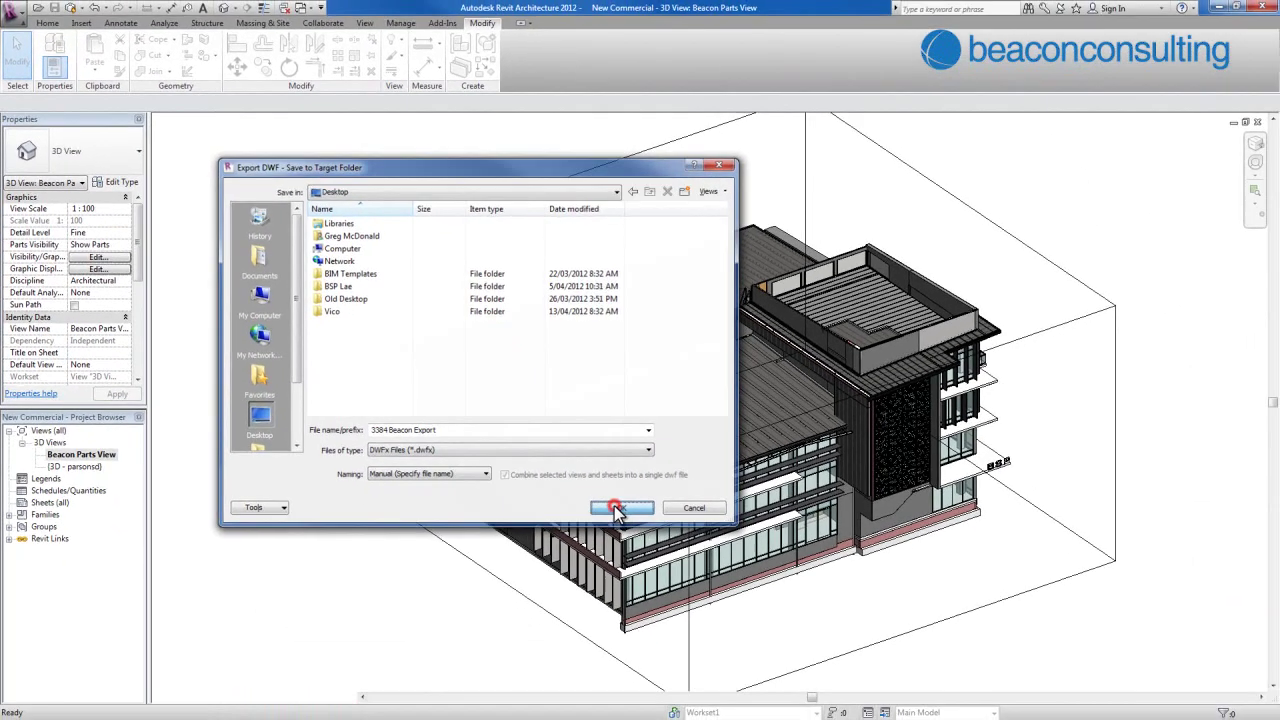